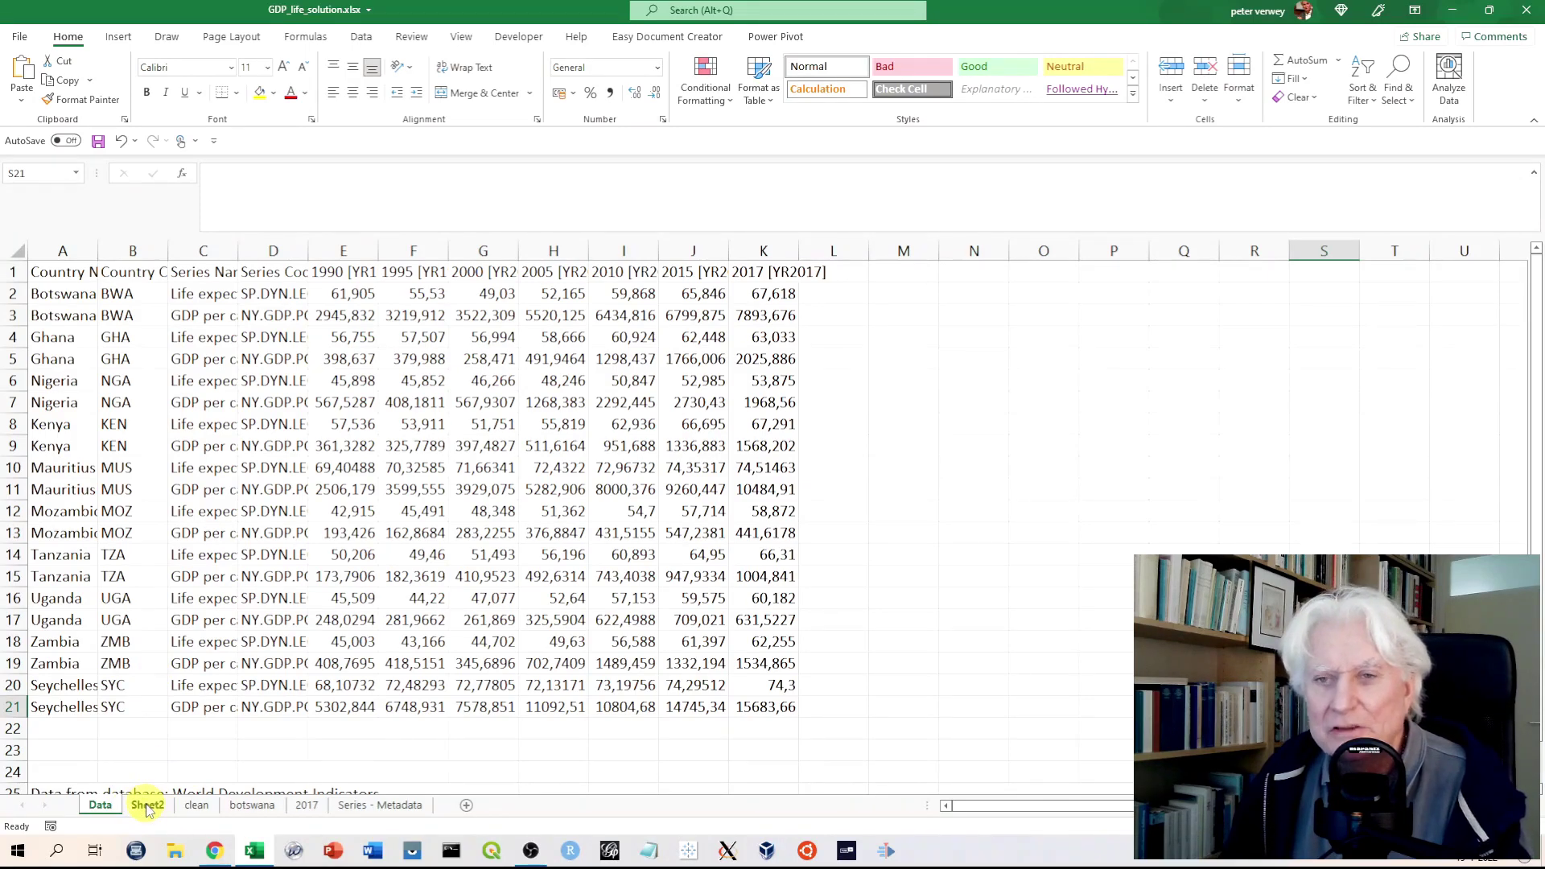
Review the tables and charts on the Sheet2, clean, 2017 and botswana worksheets of the solution workbook
{"action": "left_click", "coordinate": [147, 805]}
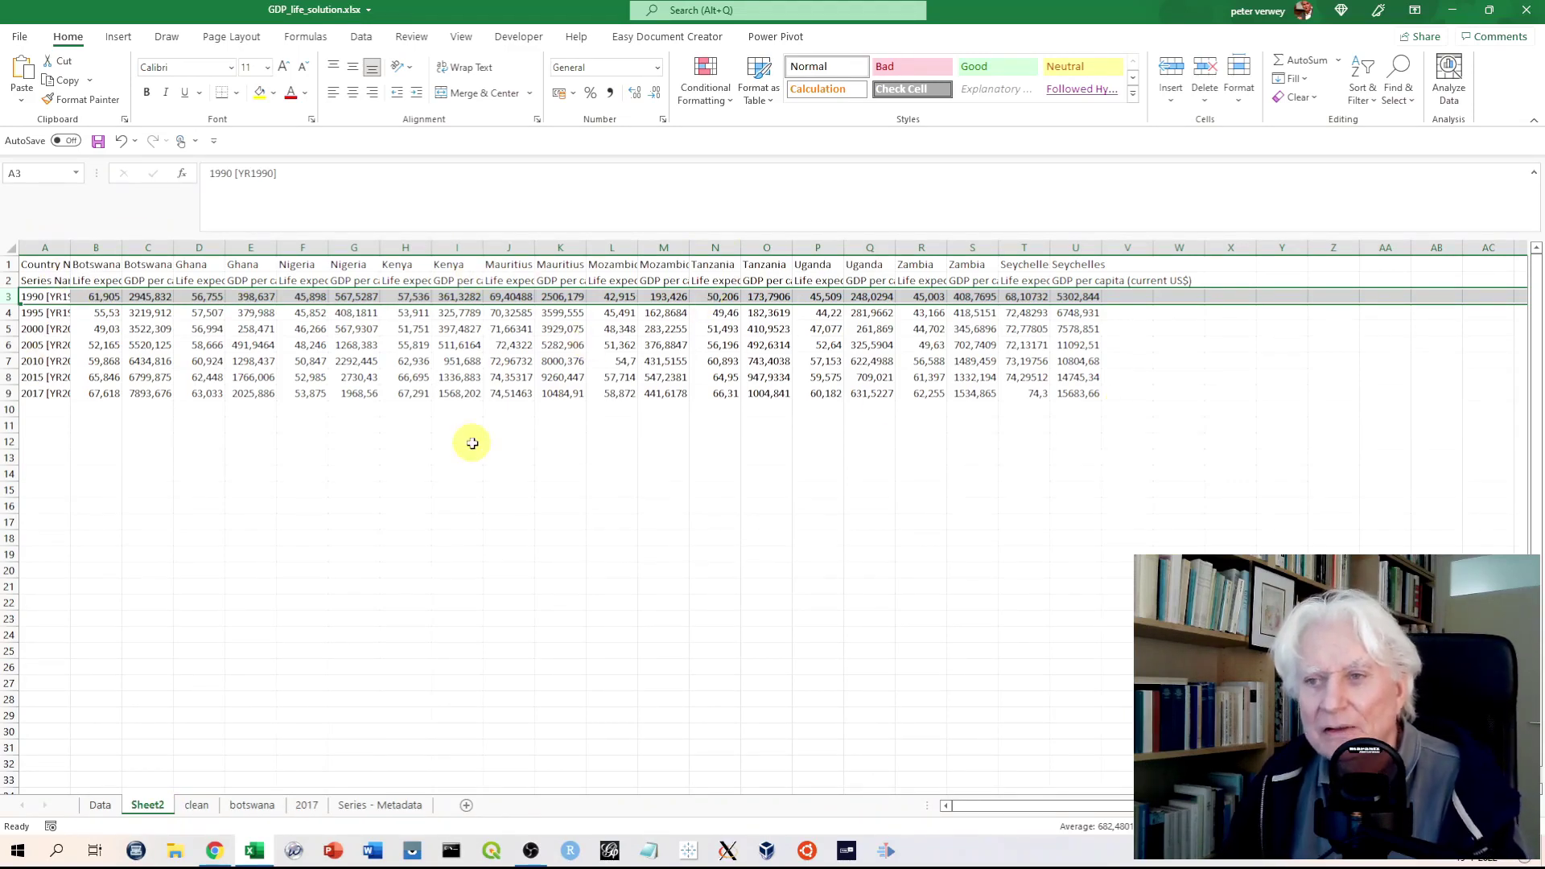
{"action": "left_click", "coordinate": [197, 807]}
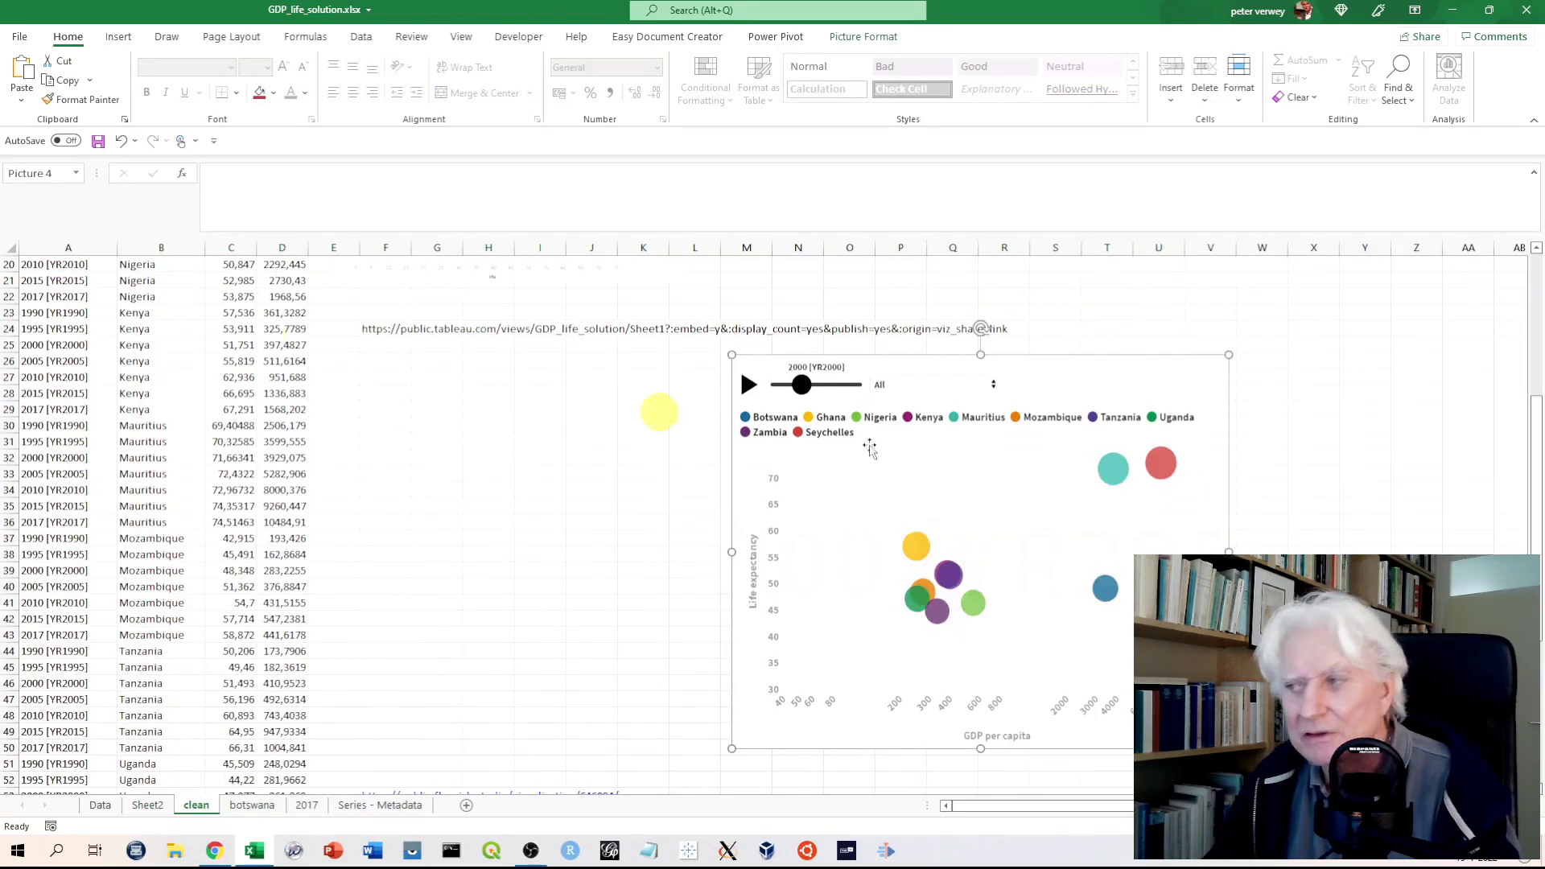
{"action": "left_click_drag", "start_coordinate": [1535, 525], "coordinate": [1525, 297]}
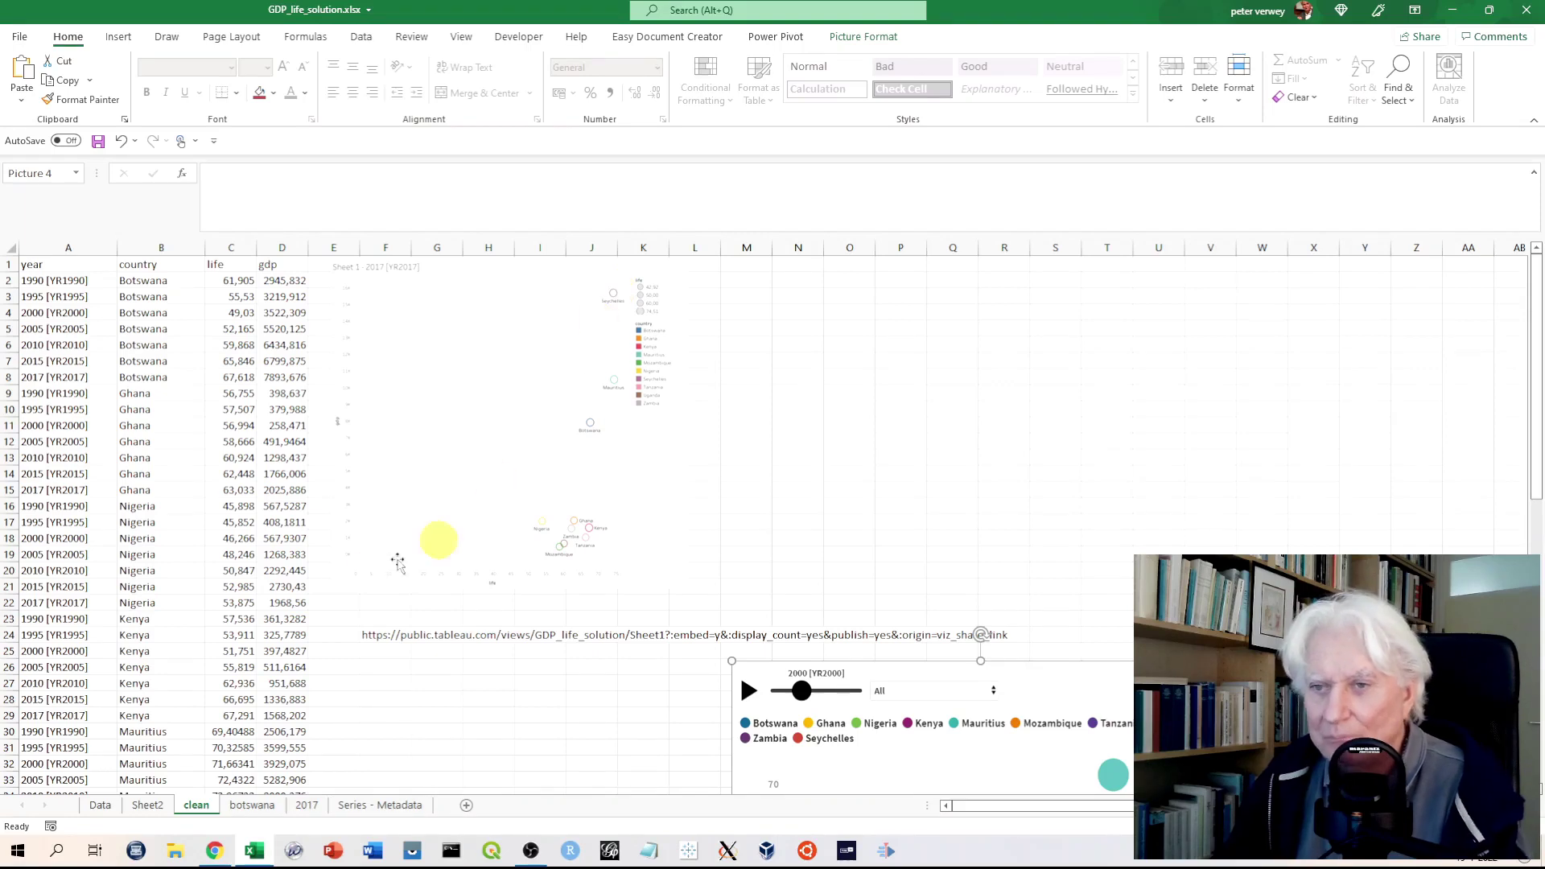
{"action": "scroll", "coordinate": [1536, 454], "scroll_direction": "down", "scroll_amount": 7}
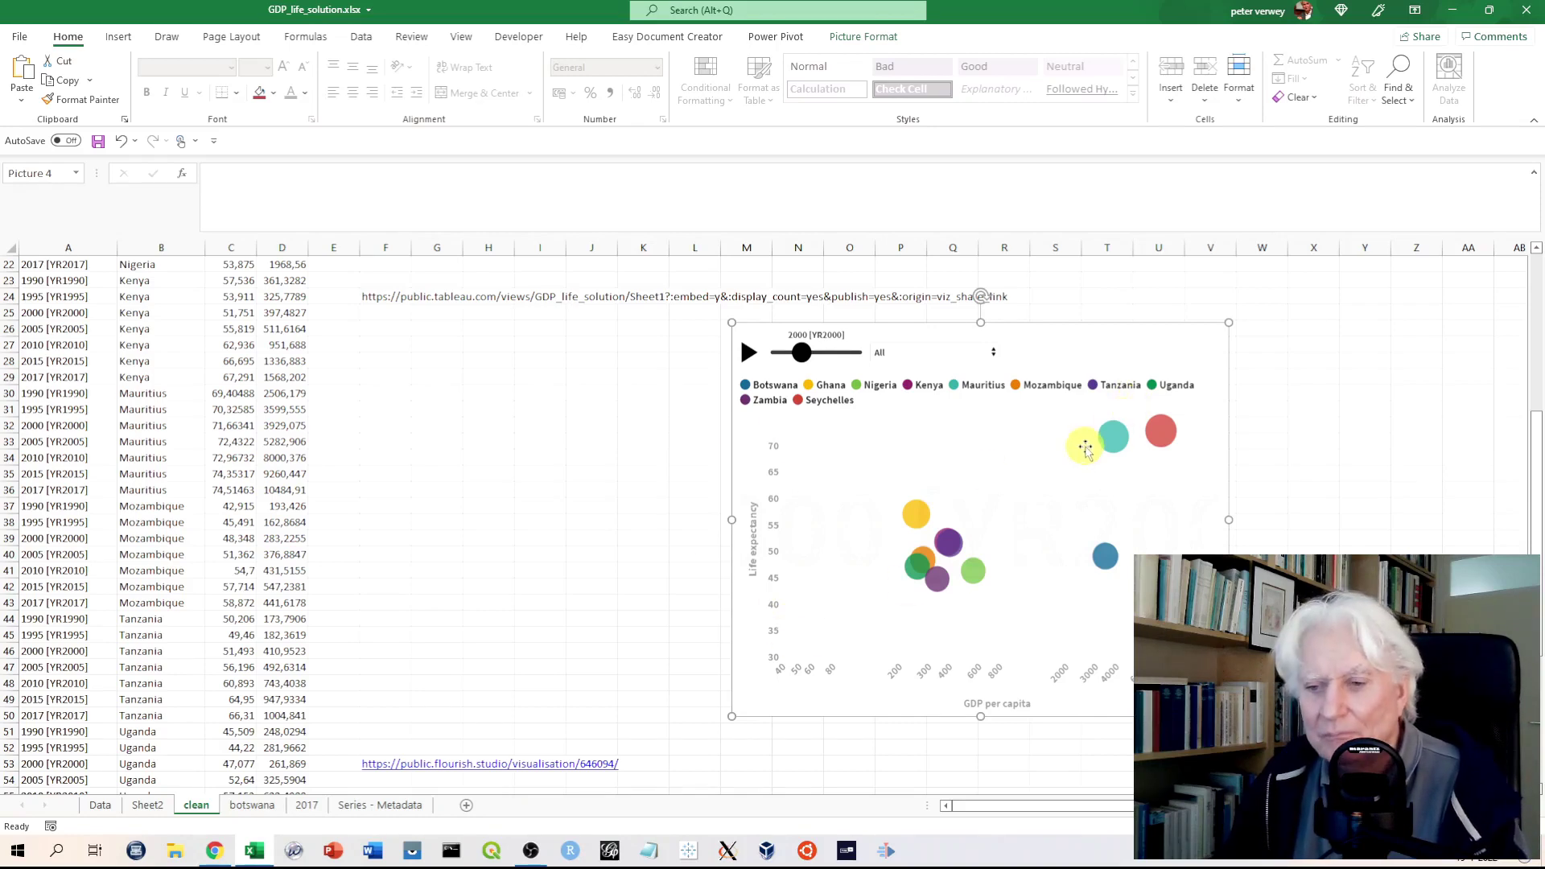
{"action": "left_click", "coordinate": [306, 806]}
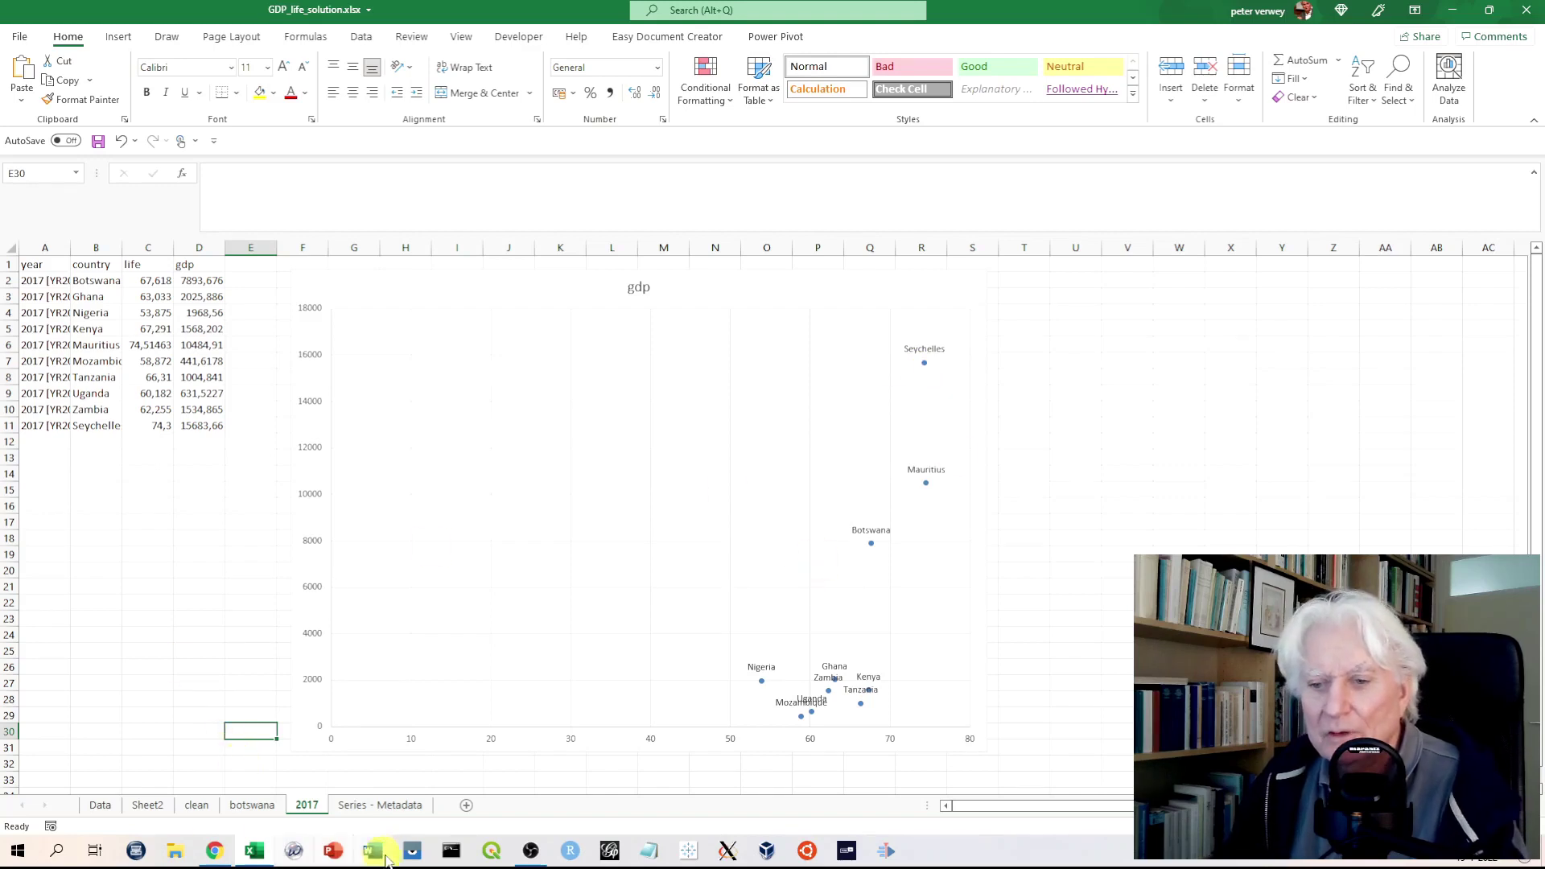
{"action": "left_click", "coordinate": [247, 808]}
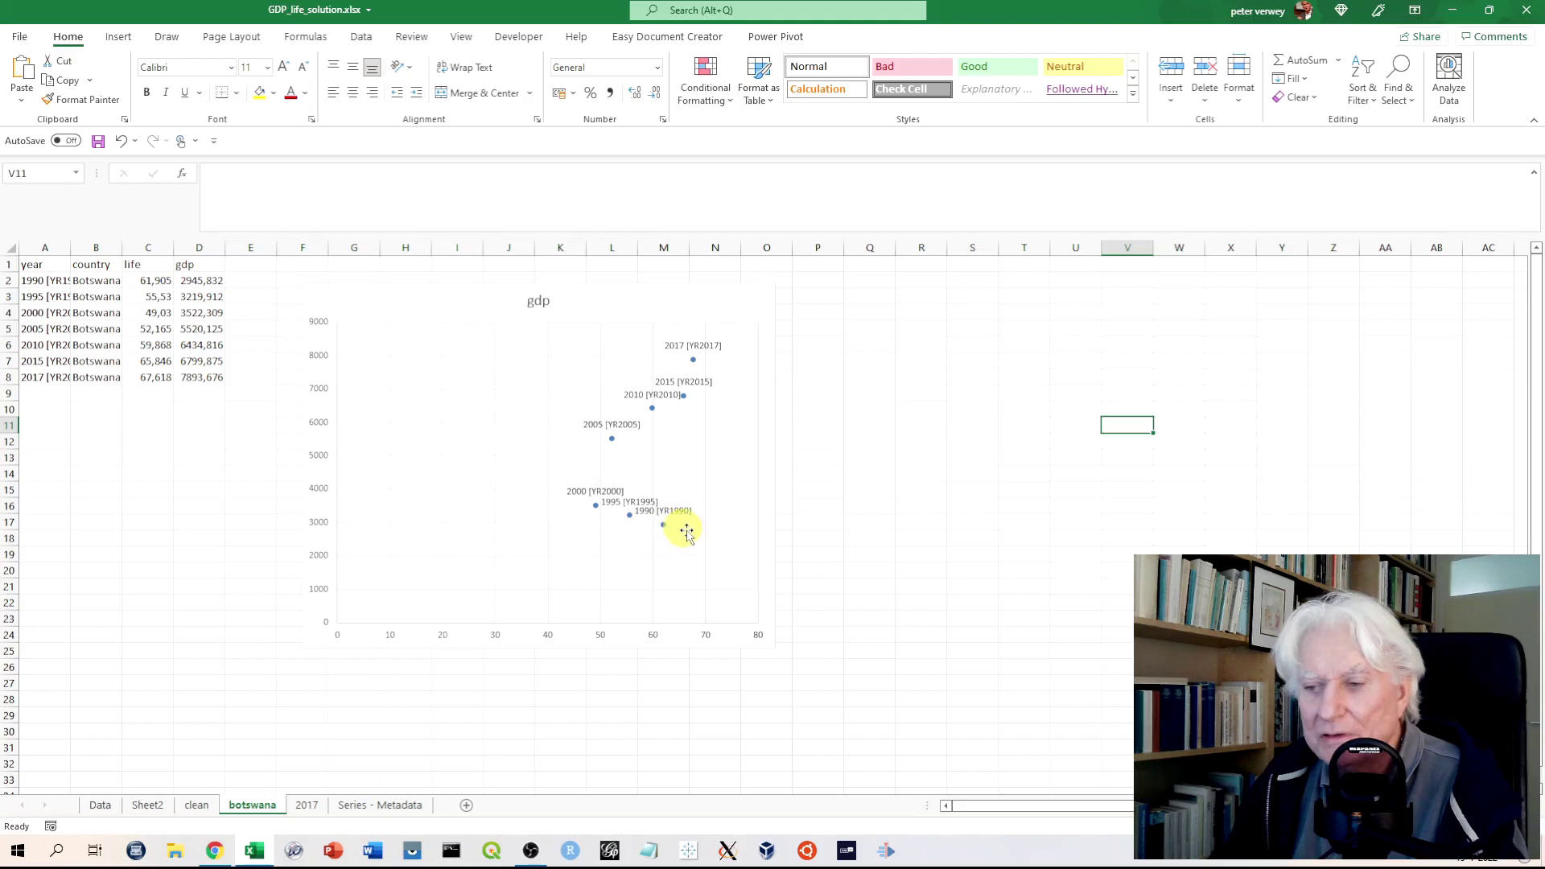
{"action": "mouse_move", "coordinate": [664, 529]}
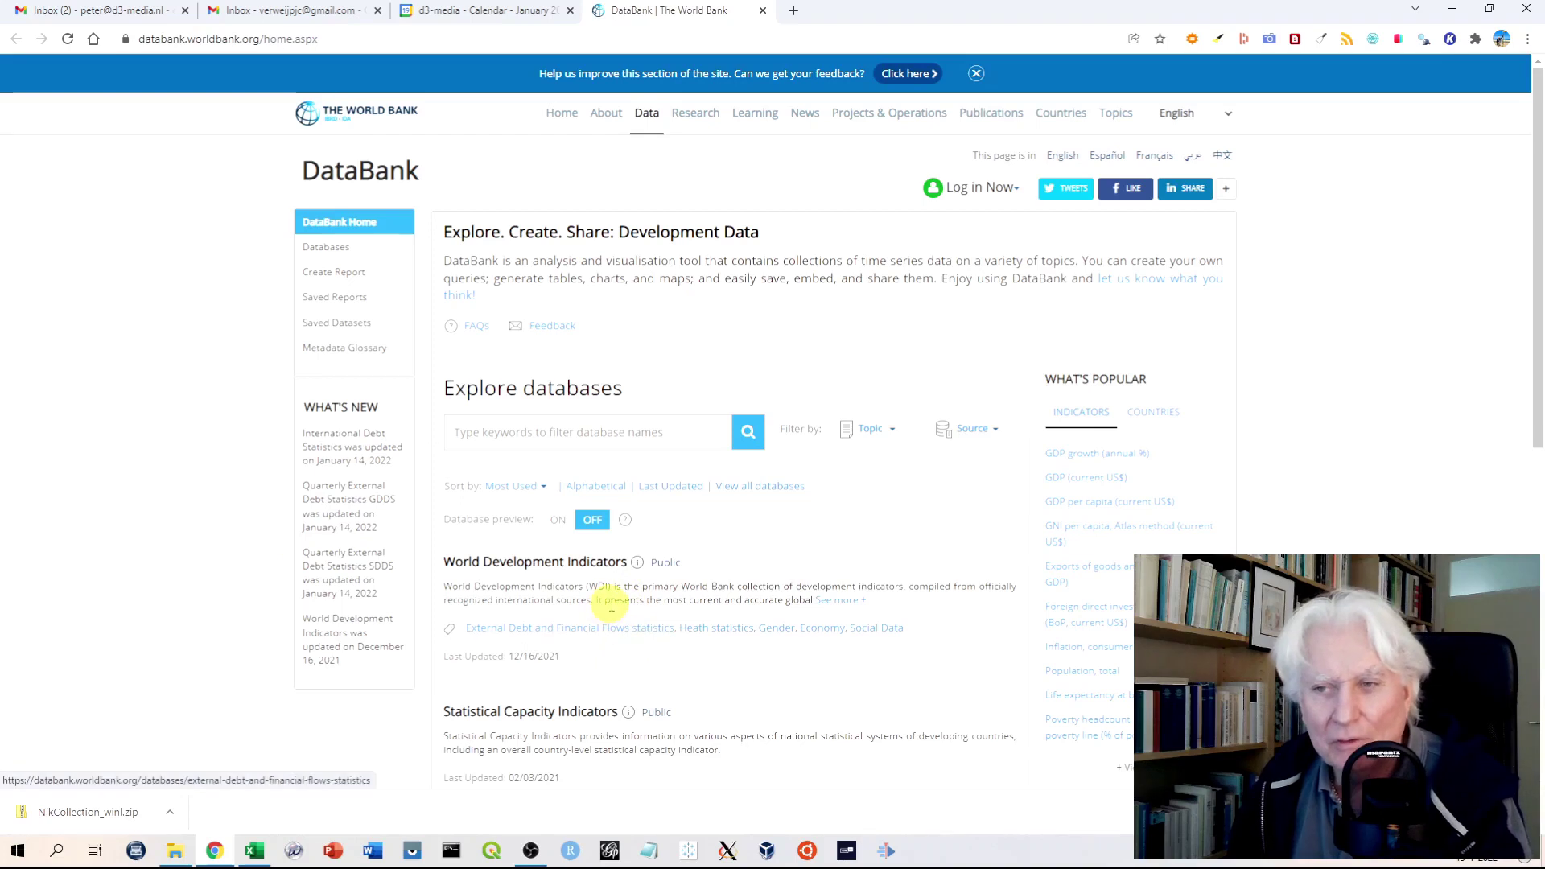
In the World Bank DataBank, open World Development Indicators and select the countries Botswana, Namibia, South Africa, Zambia and Zimbabwe
{"action": "left_click", "coordinate": [539, 568]}
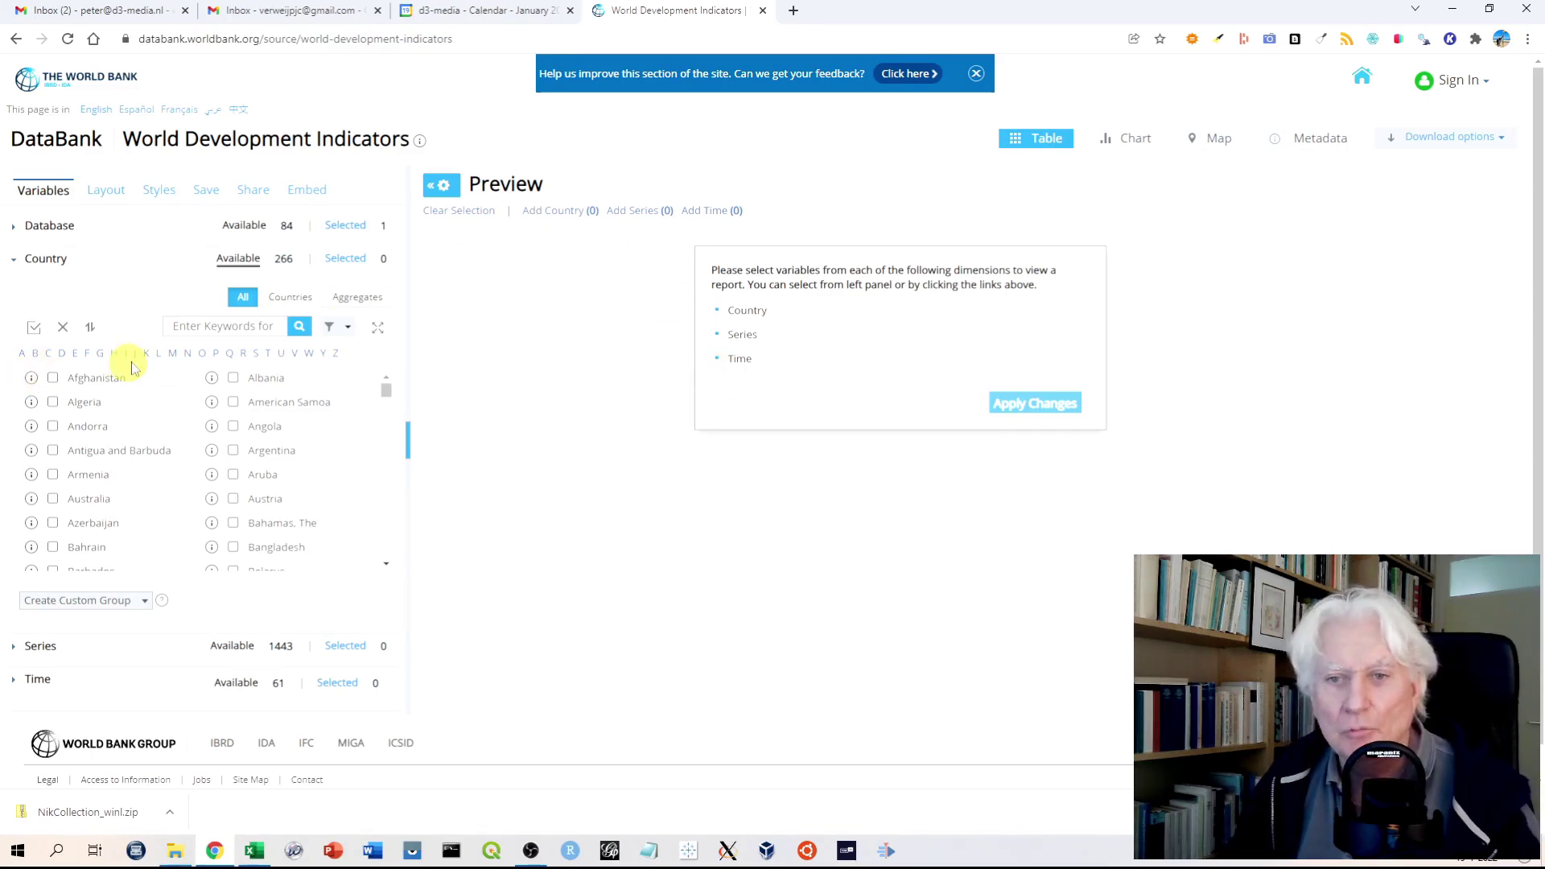
{"action": "left_click", "coordinate": [34, 355]}
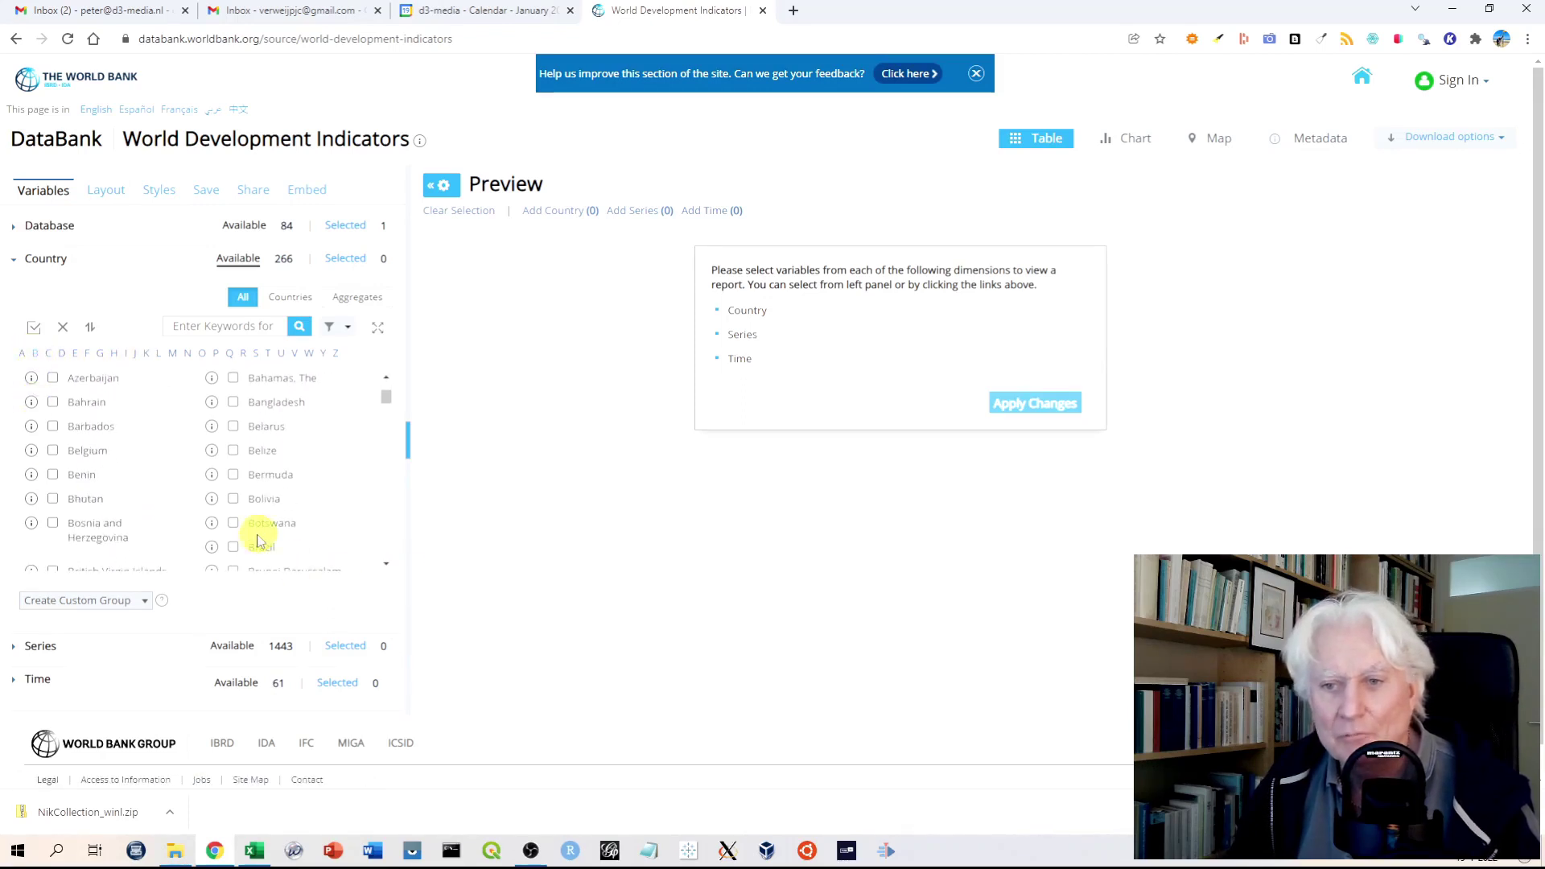
{"action": "left_click", "coordinate": [234, 524]}
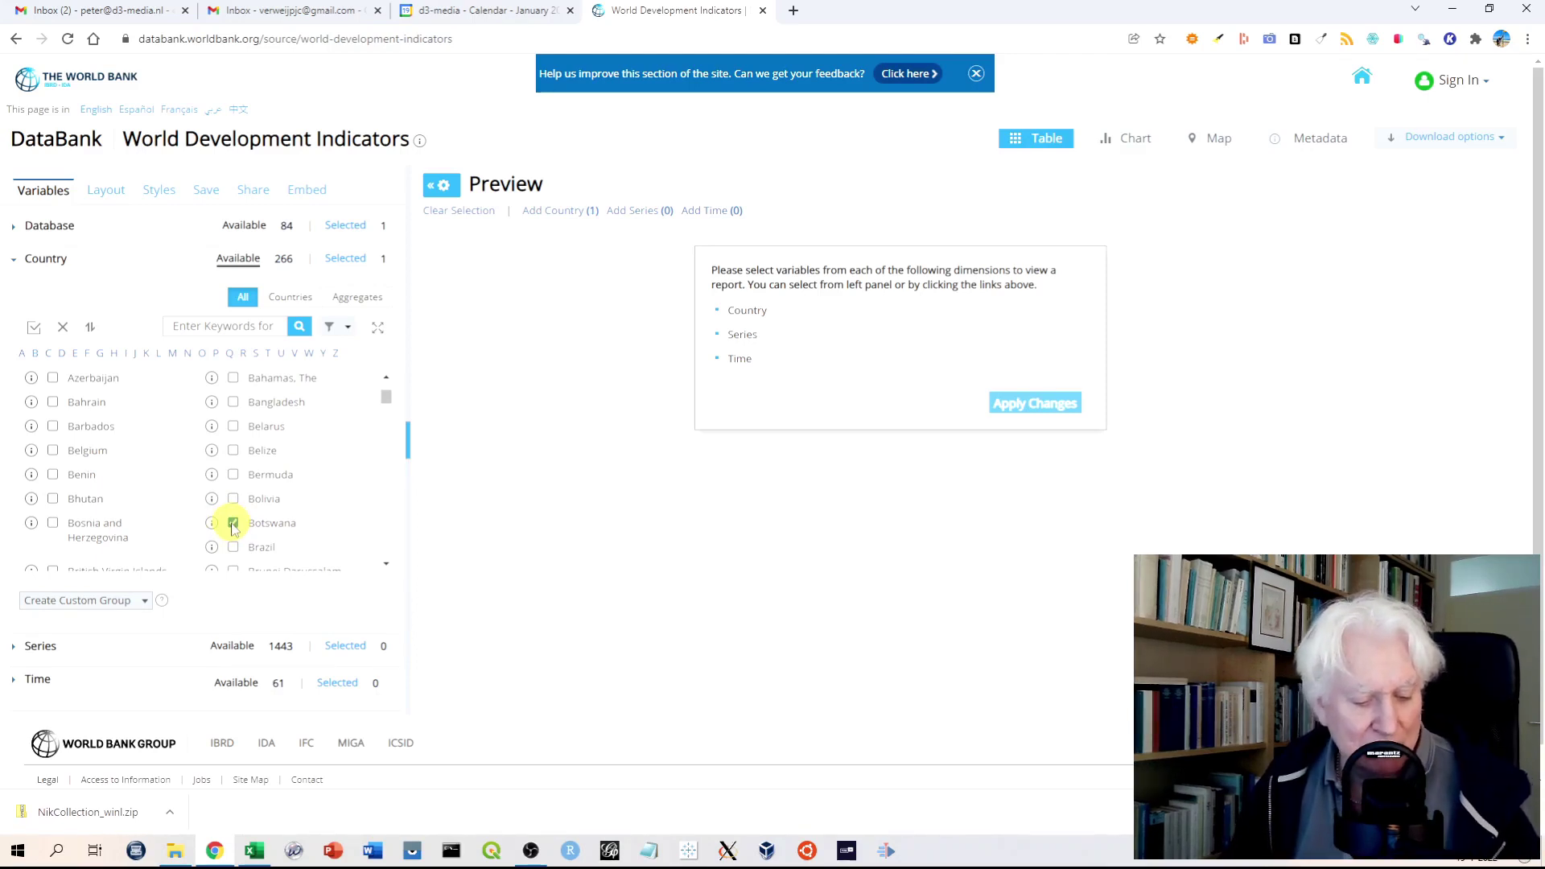
{"action": "left_click", "coordinate": [188, 354]}
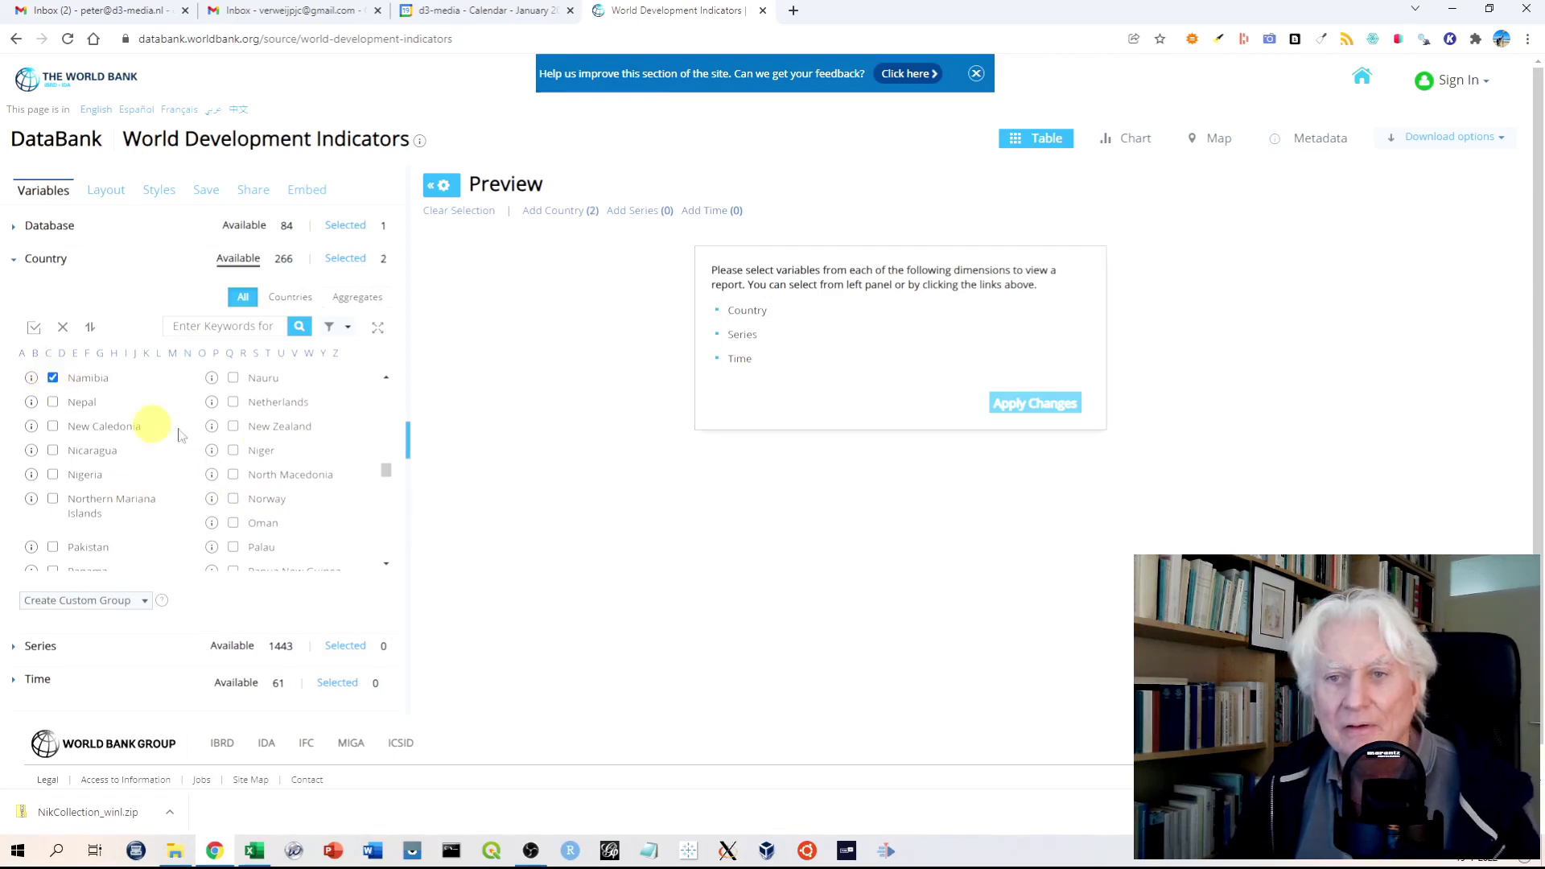
{"action": "left_click", "coordinate": [255, 354]}
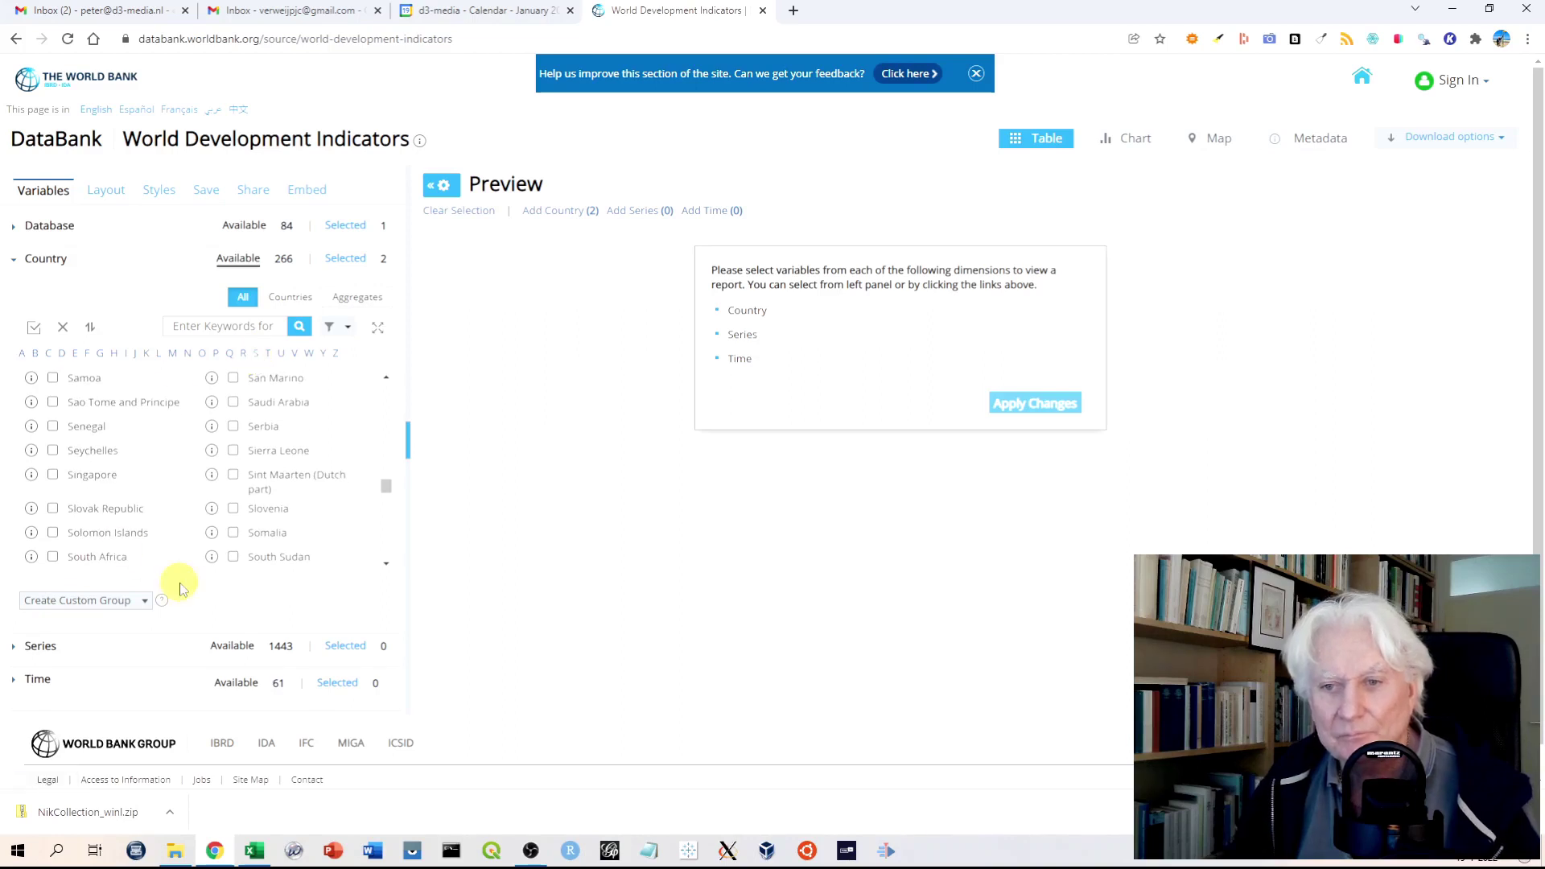
{"action": "left_click", "coordinate": [52, 556]}
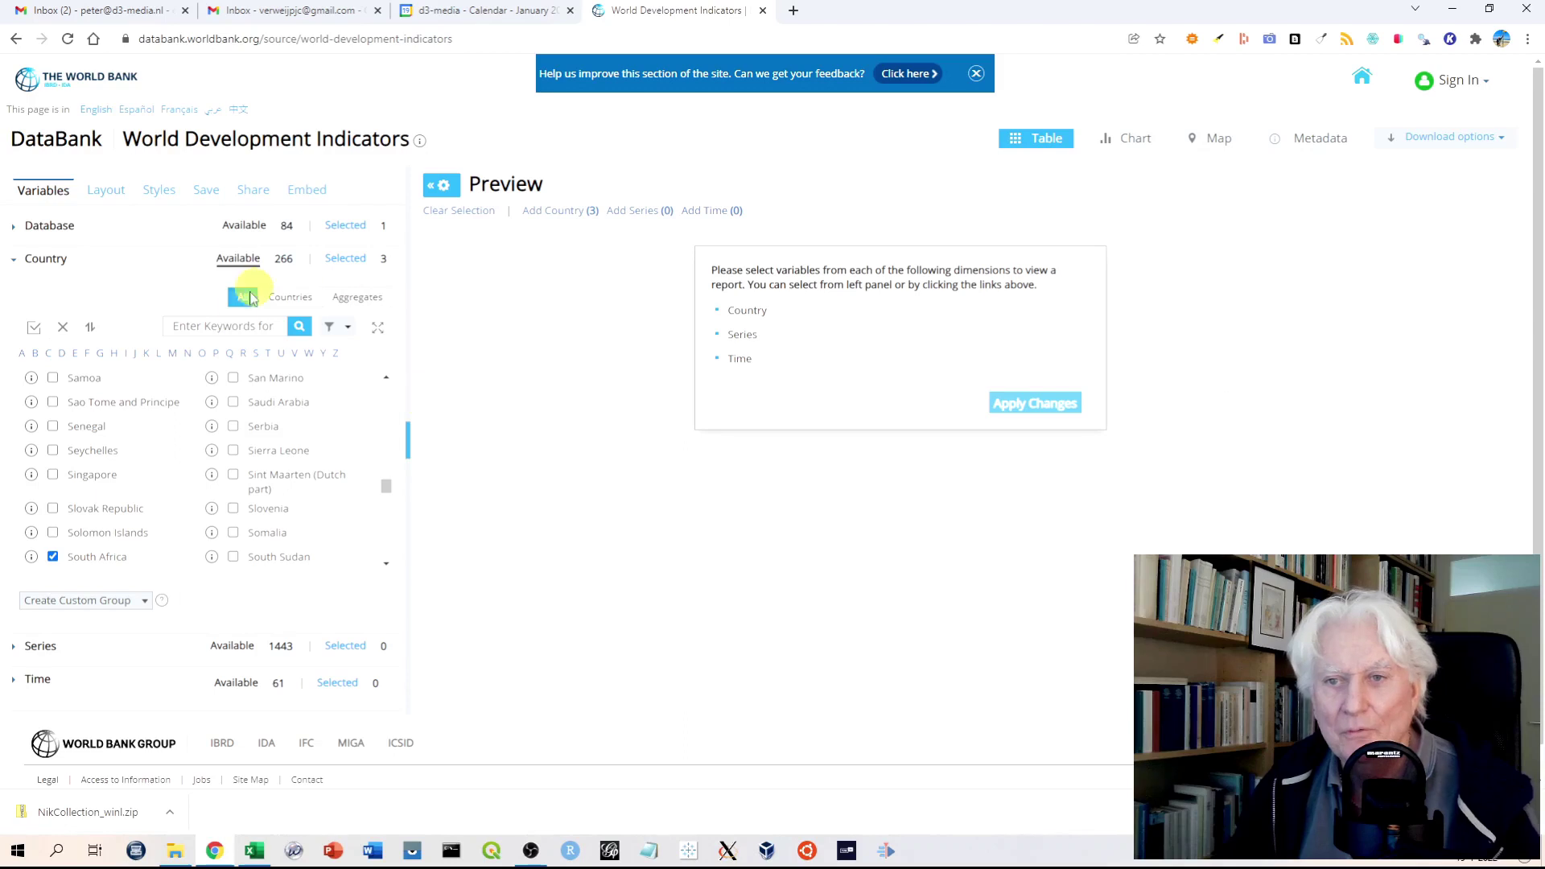
{"action": "left_click", "coordinate": [335, 354]}
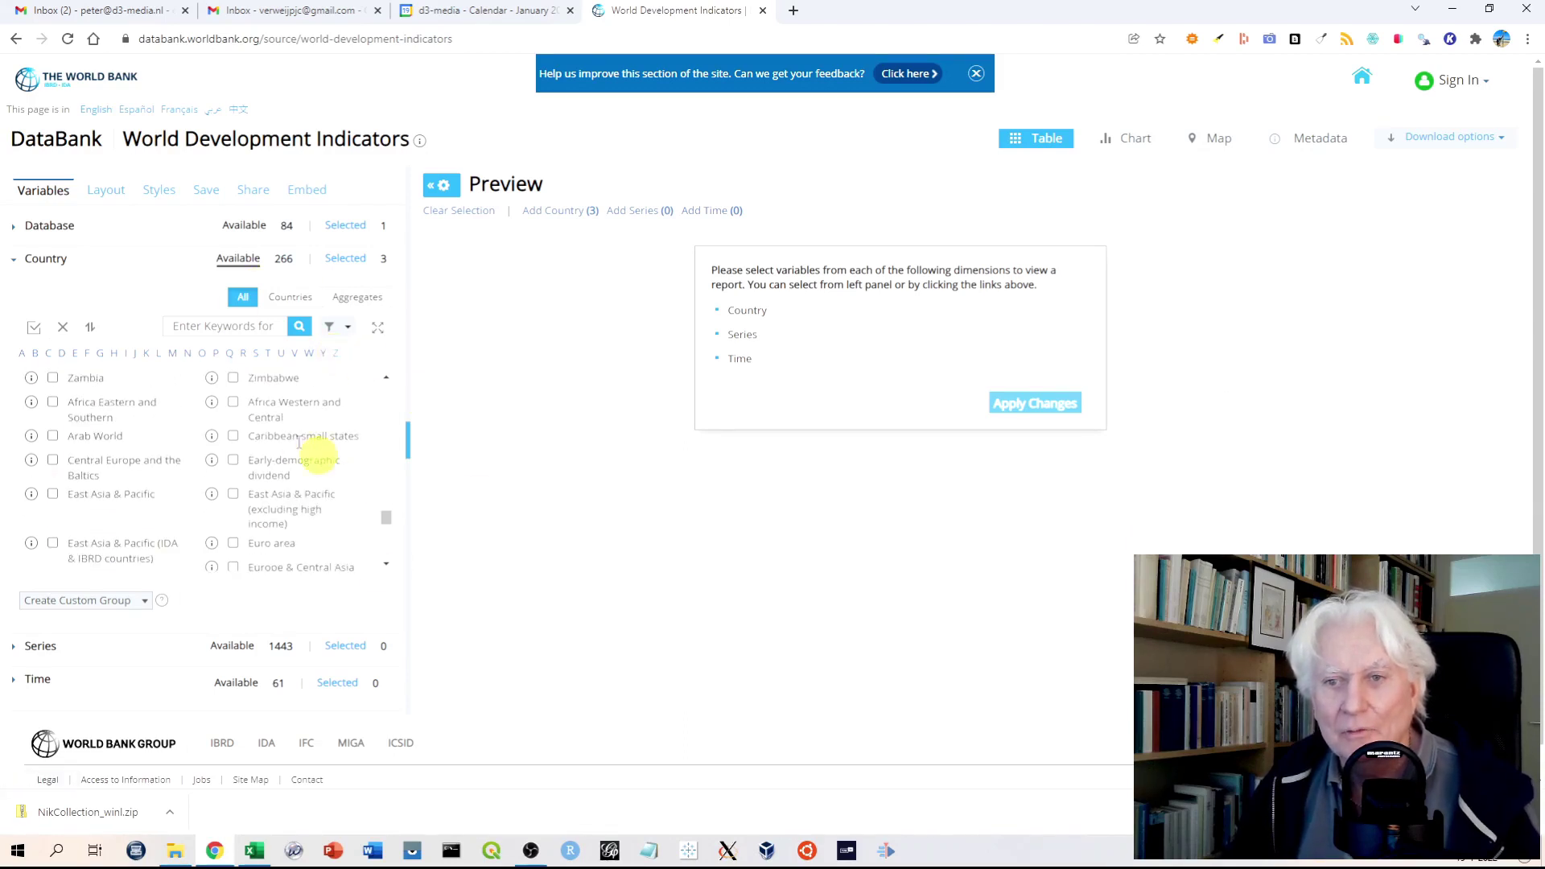
{"action": "left_click", "coordinate": [54, 380]}
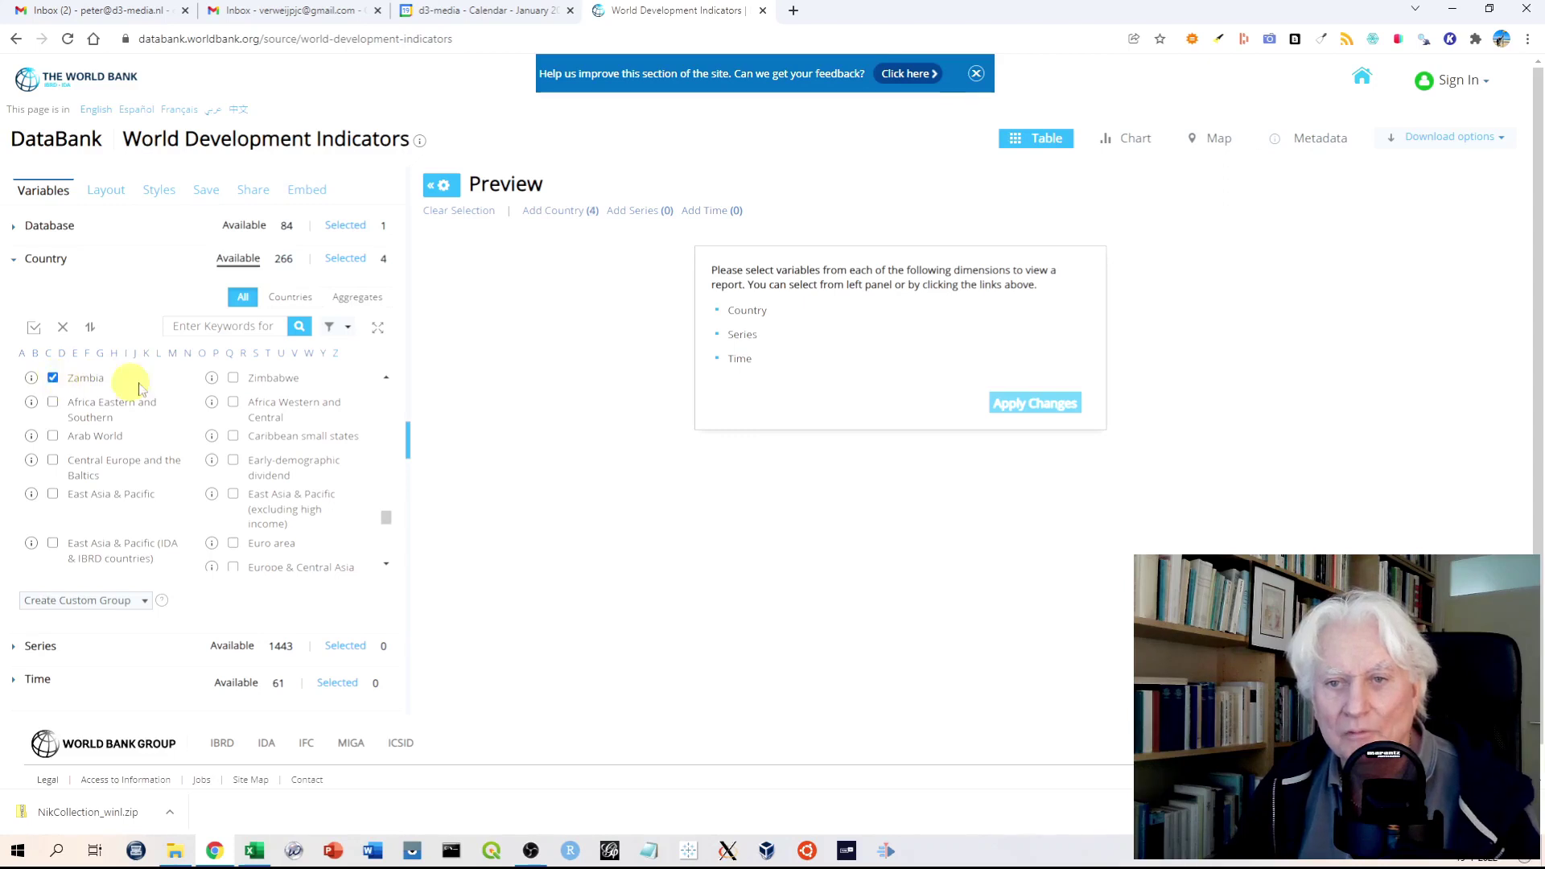
{"action": "left_click", "coordinate": [235, 379]}
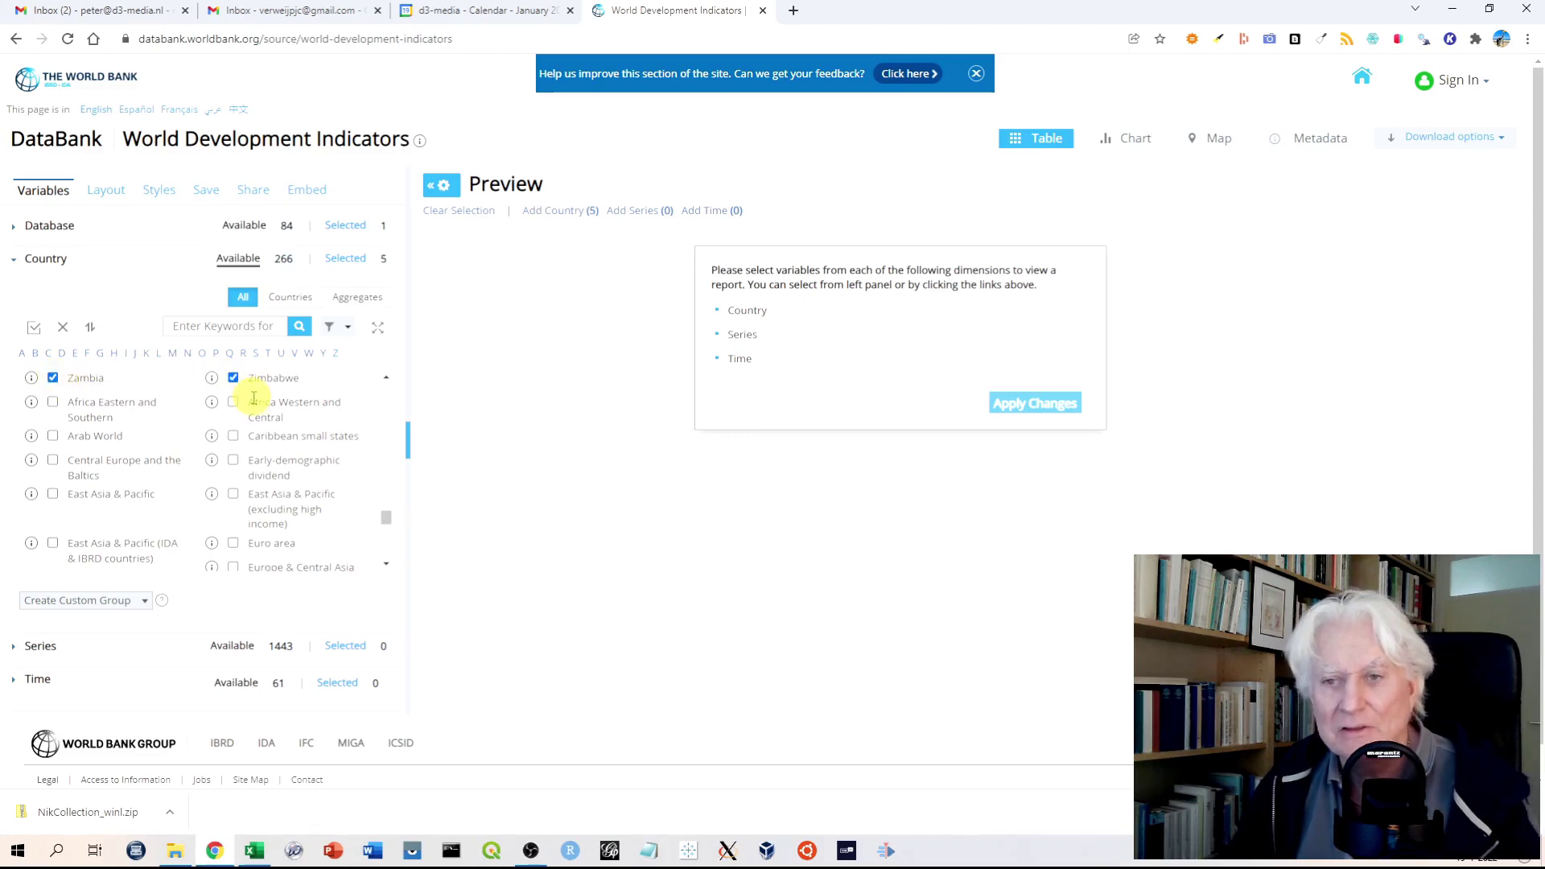
Add the series GDP per capita (current US$) to the report selection
{"action": "left_click", "coordinate": [16, 649]}
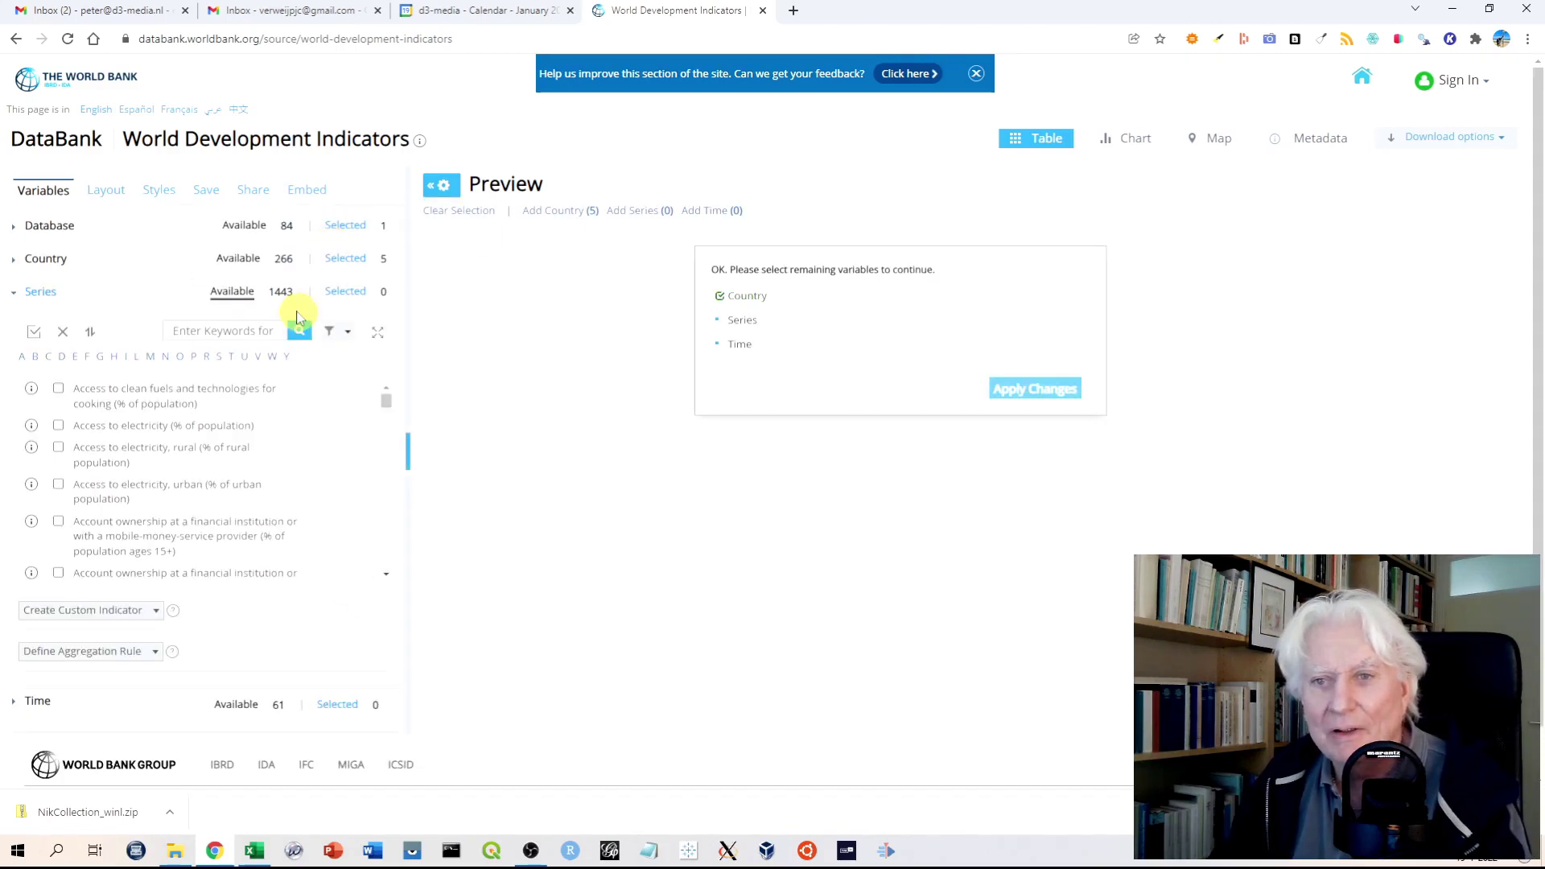
{"action": "left_click", "coordinate": [101, 358]}
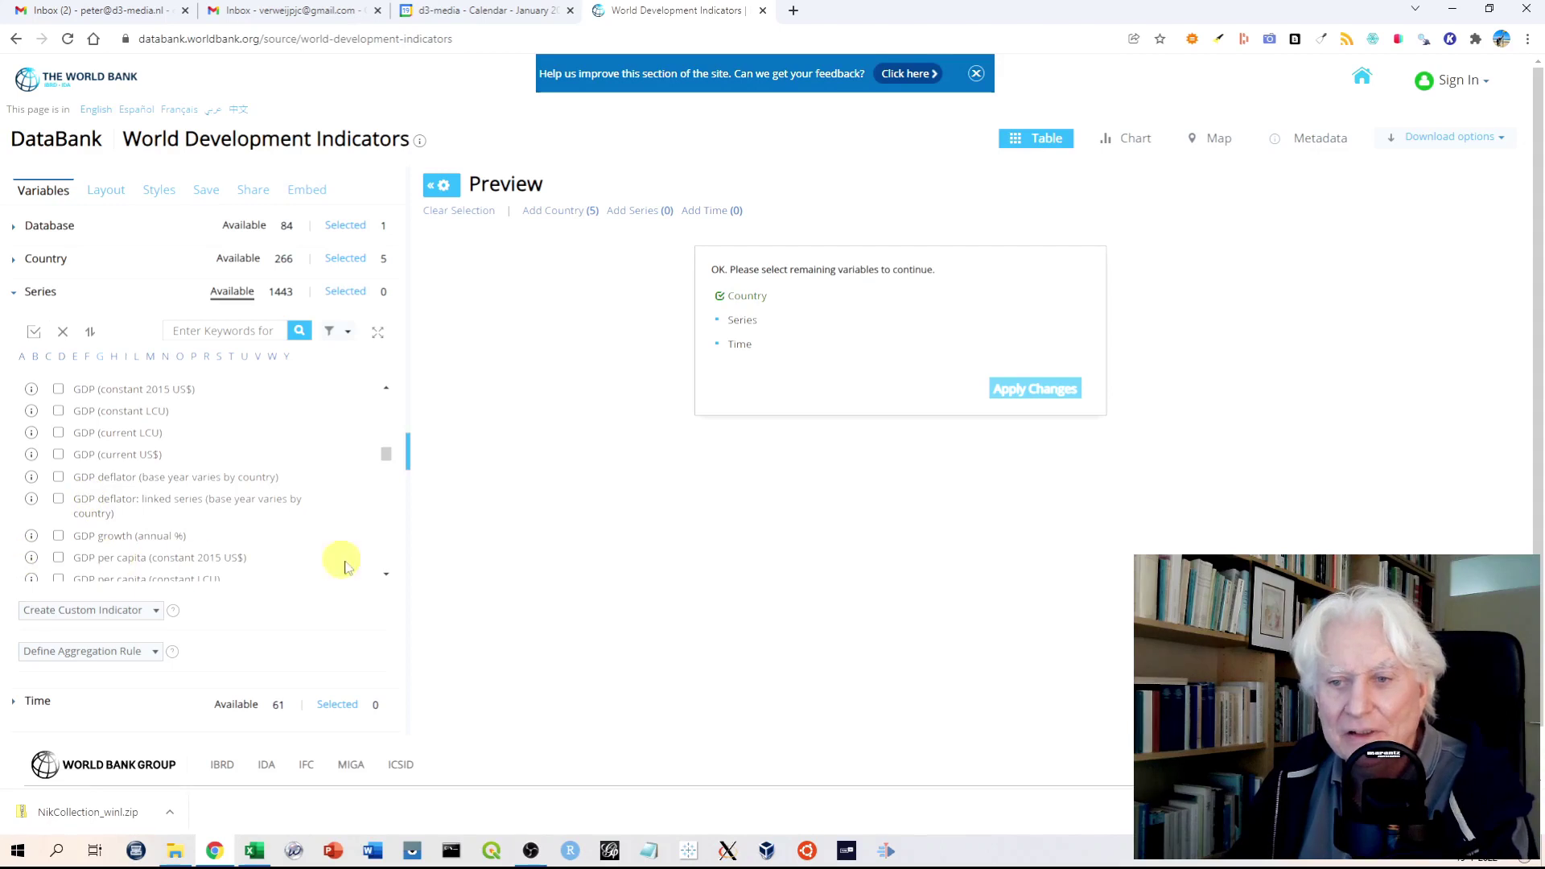
{"action": "left_click", "coordinate": [386, 573]}
{"action": "left_click", "coordinate": [387, 573]}
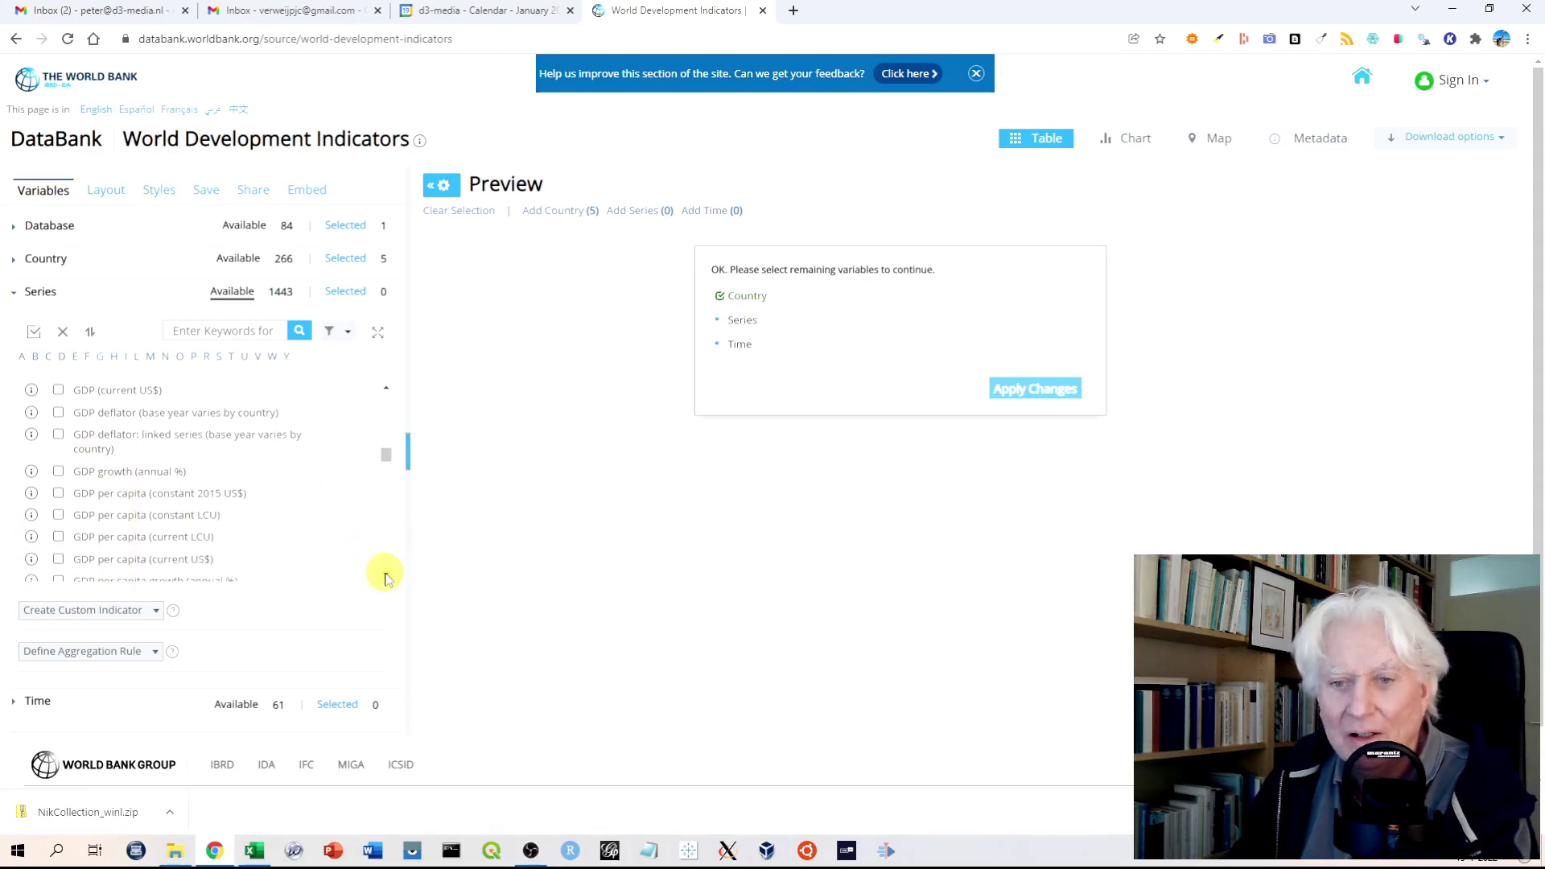
{"action": "left_click", "coordinate": [386, 574]}
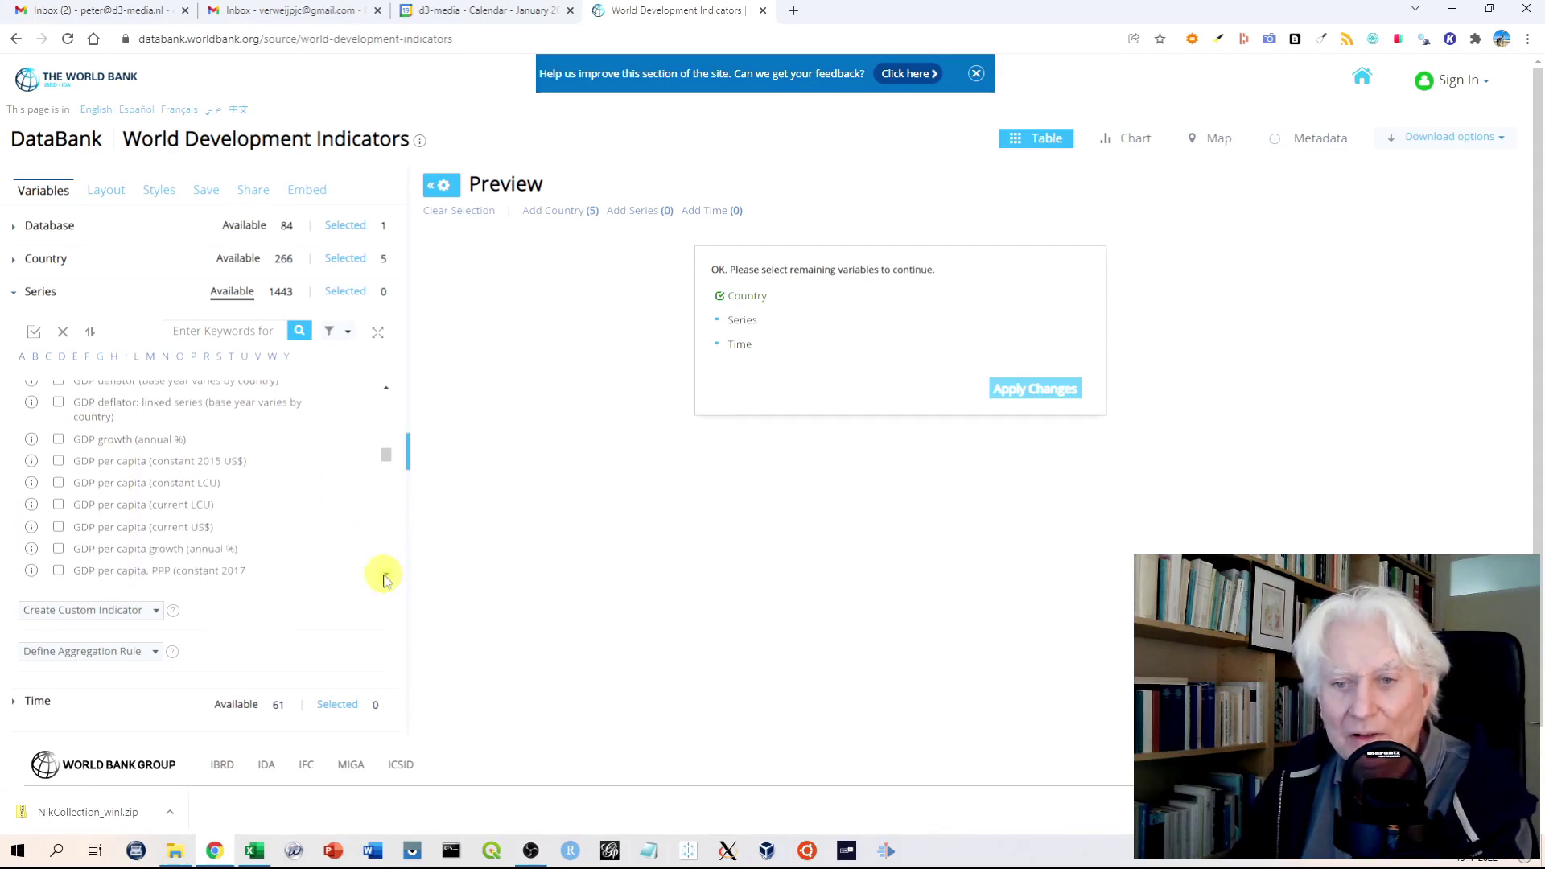
{"action": "left_click", "coordinate": [58, 528]}
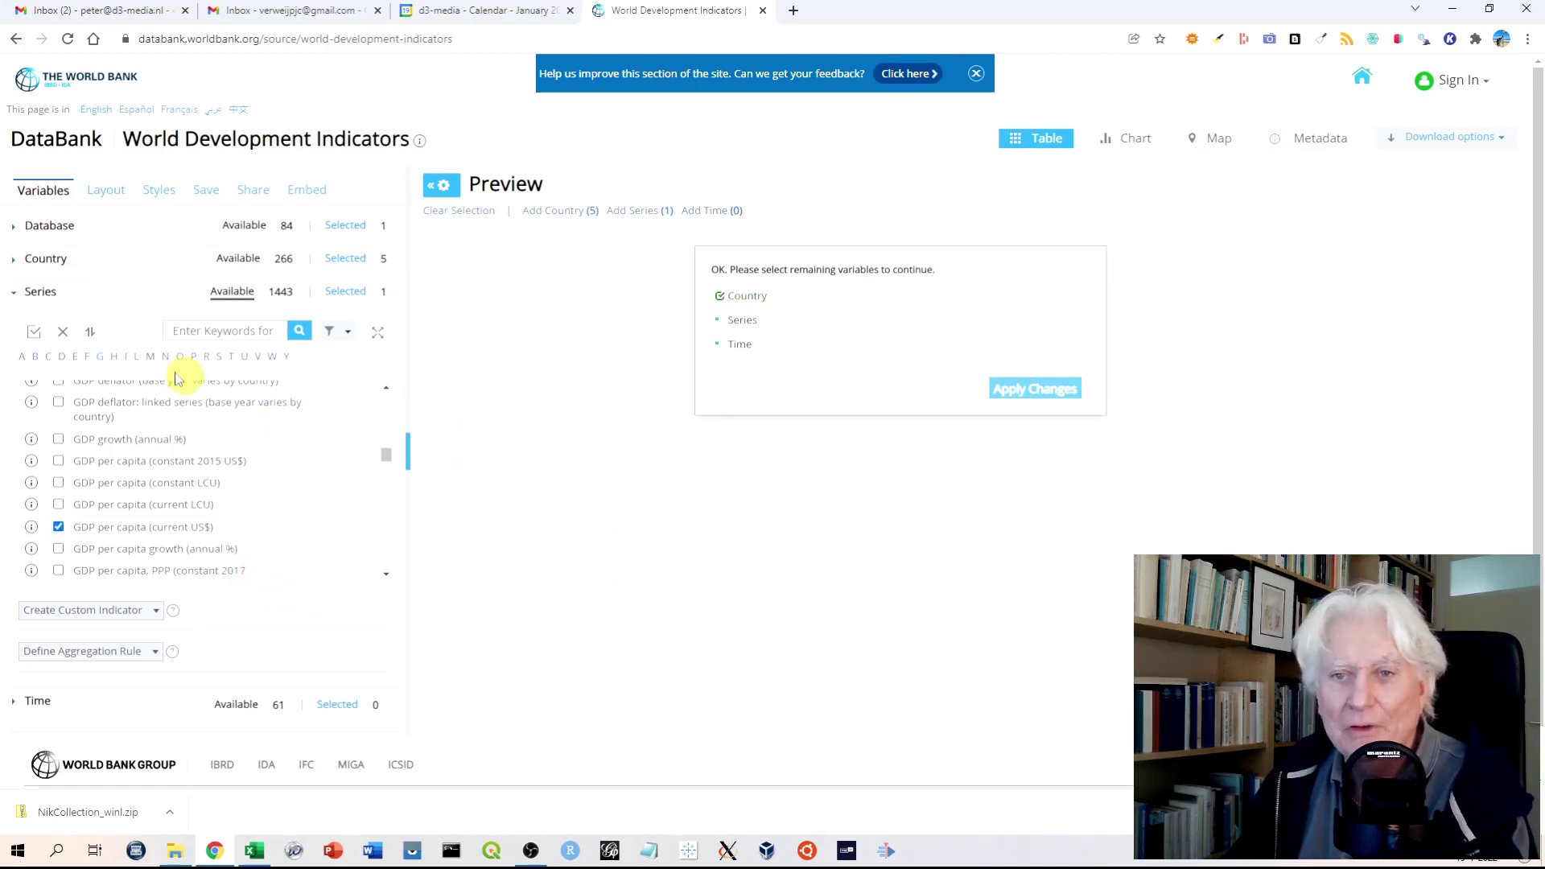
Add the series Life expectancy at birth, total (years) to the report selection
{"action": "left_click", "coordinate": [136, 360]}
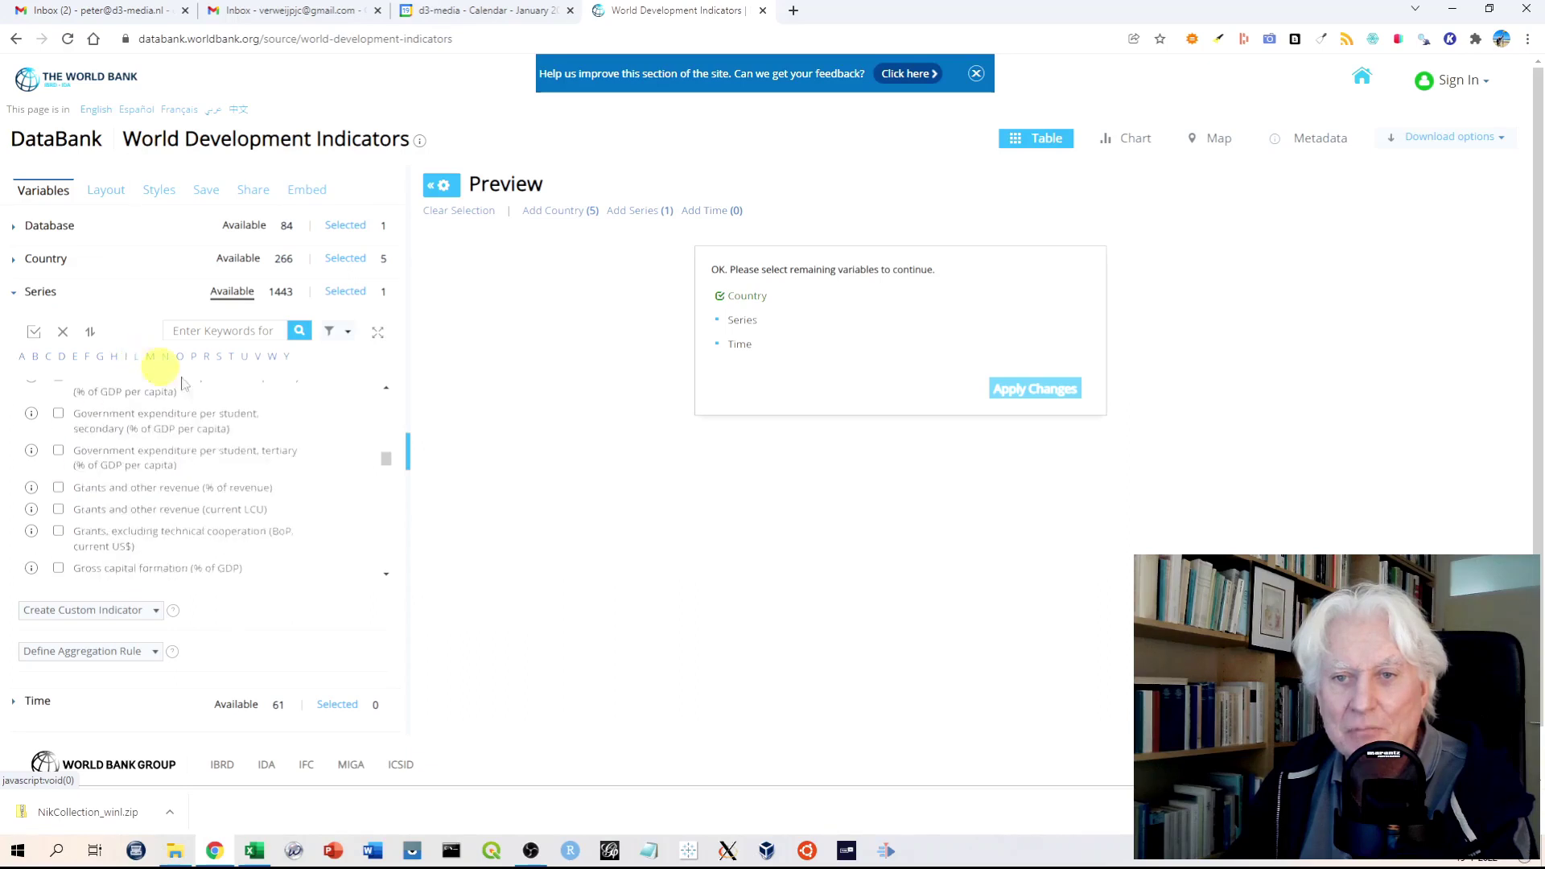
{"action": "left_click_drag", "start_coordinate": [387, 481], "coordinate": [383, 469]}
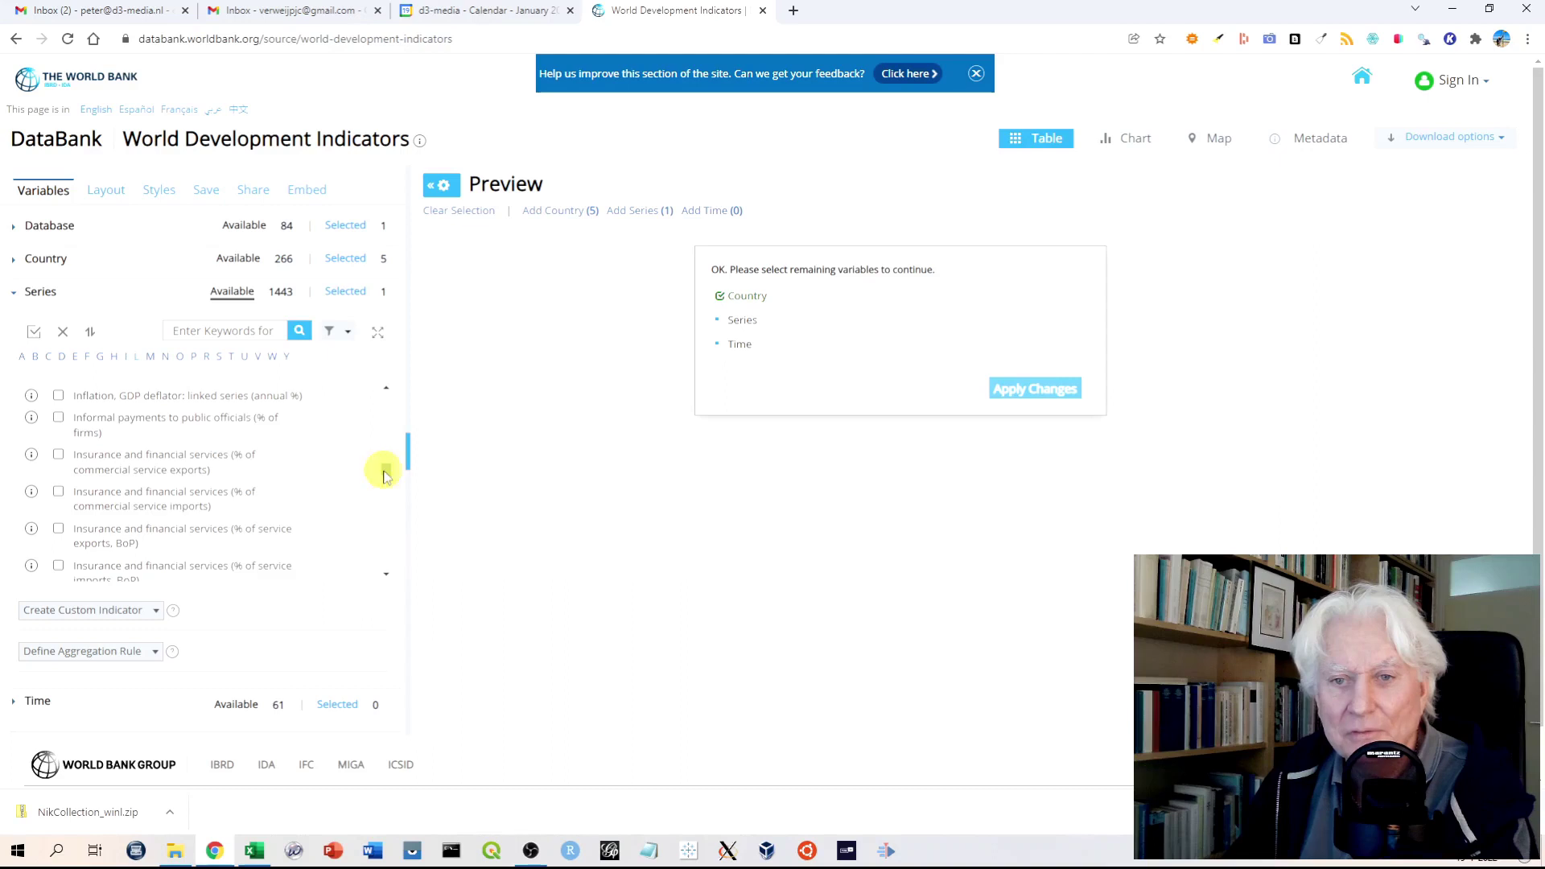
{"action": "left_click", "coordinate": [389, 579]}
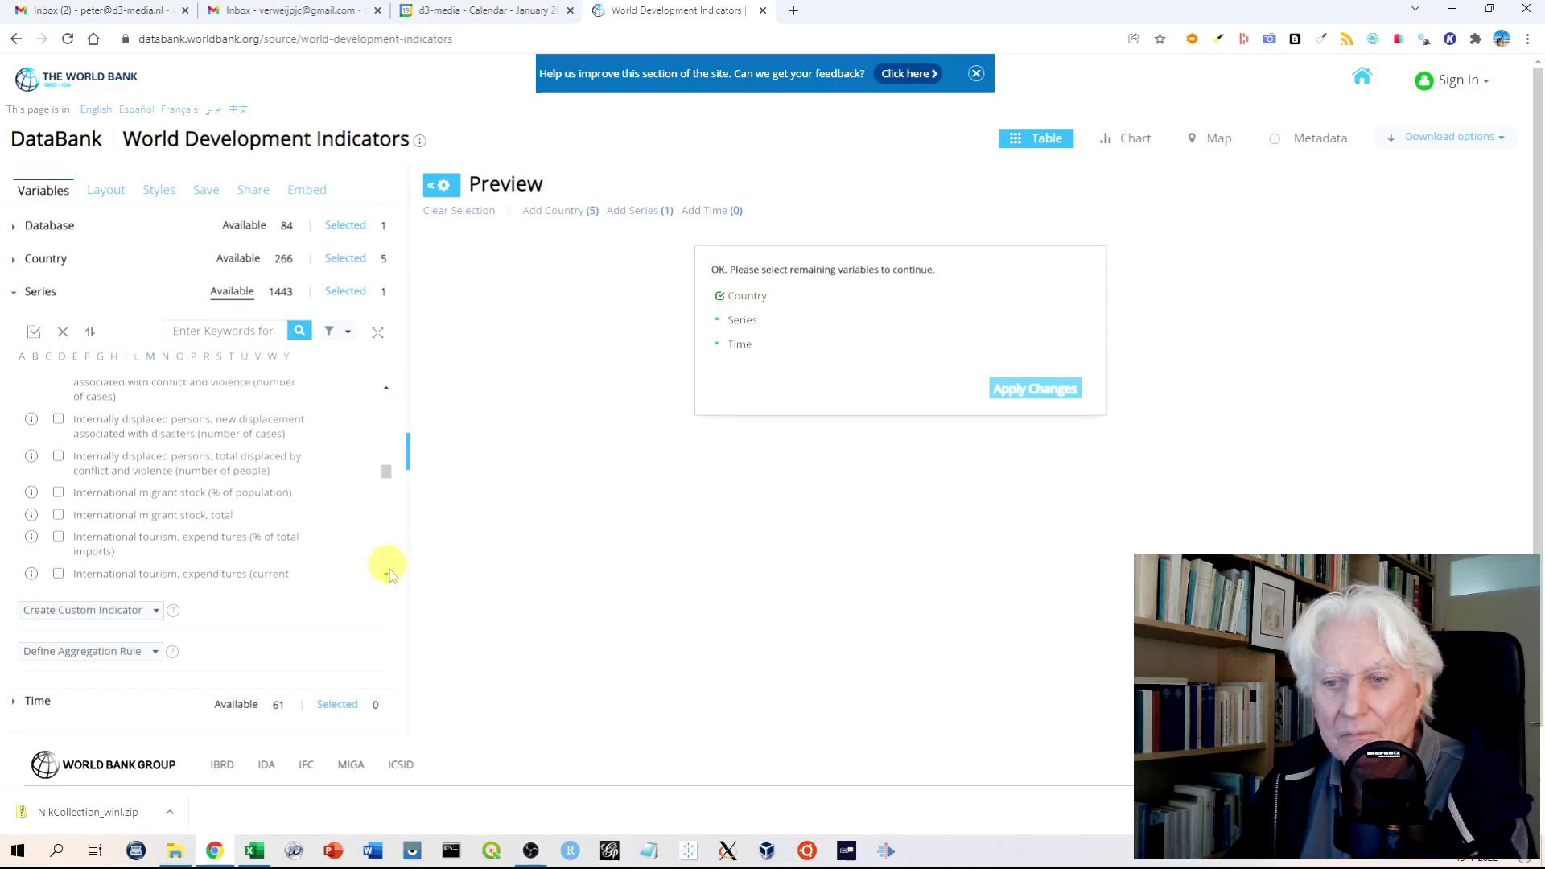
{"action": "left_click", "coordinate": [386, 571]}
{"action": "left_click", "coordinate": [386, 573]}
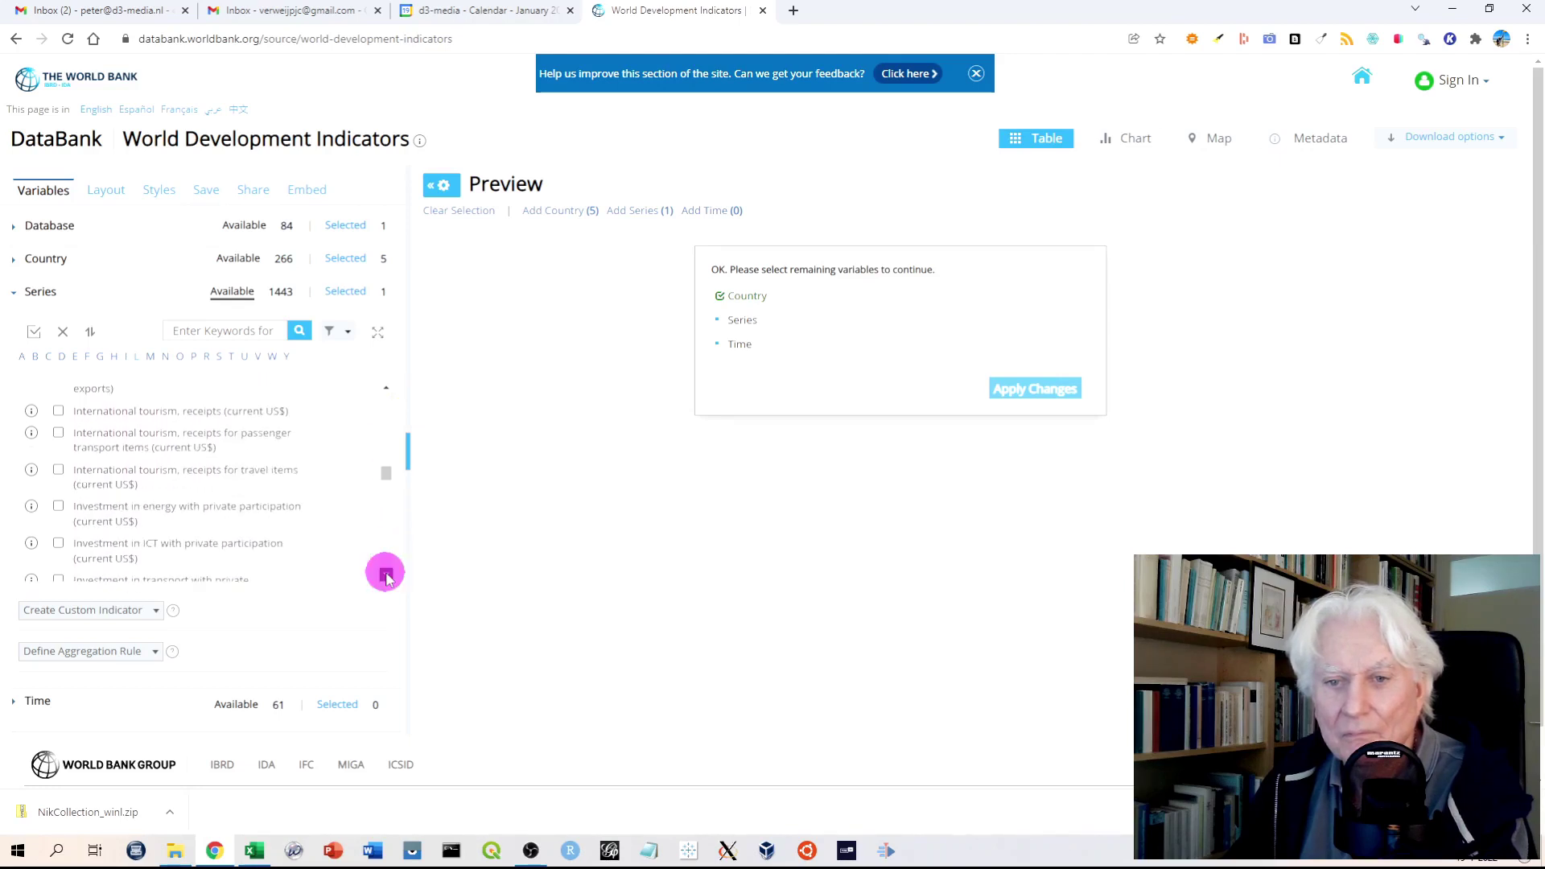
{"action": "left_click", "coordinate": [386, 573]}
{"action": "left_click", "coordinate": [386, 573]}
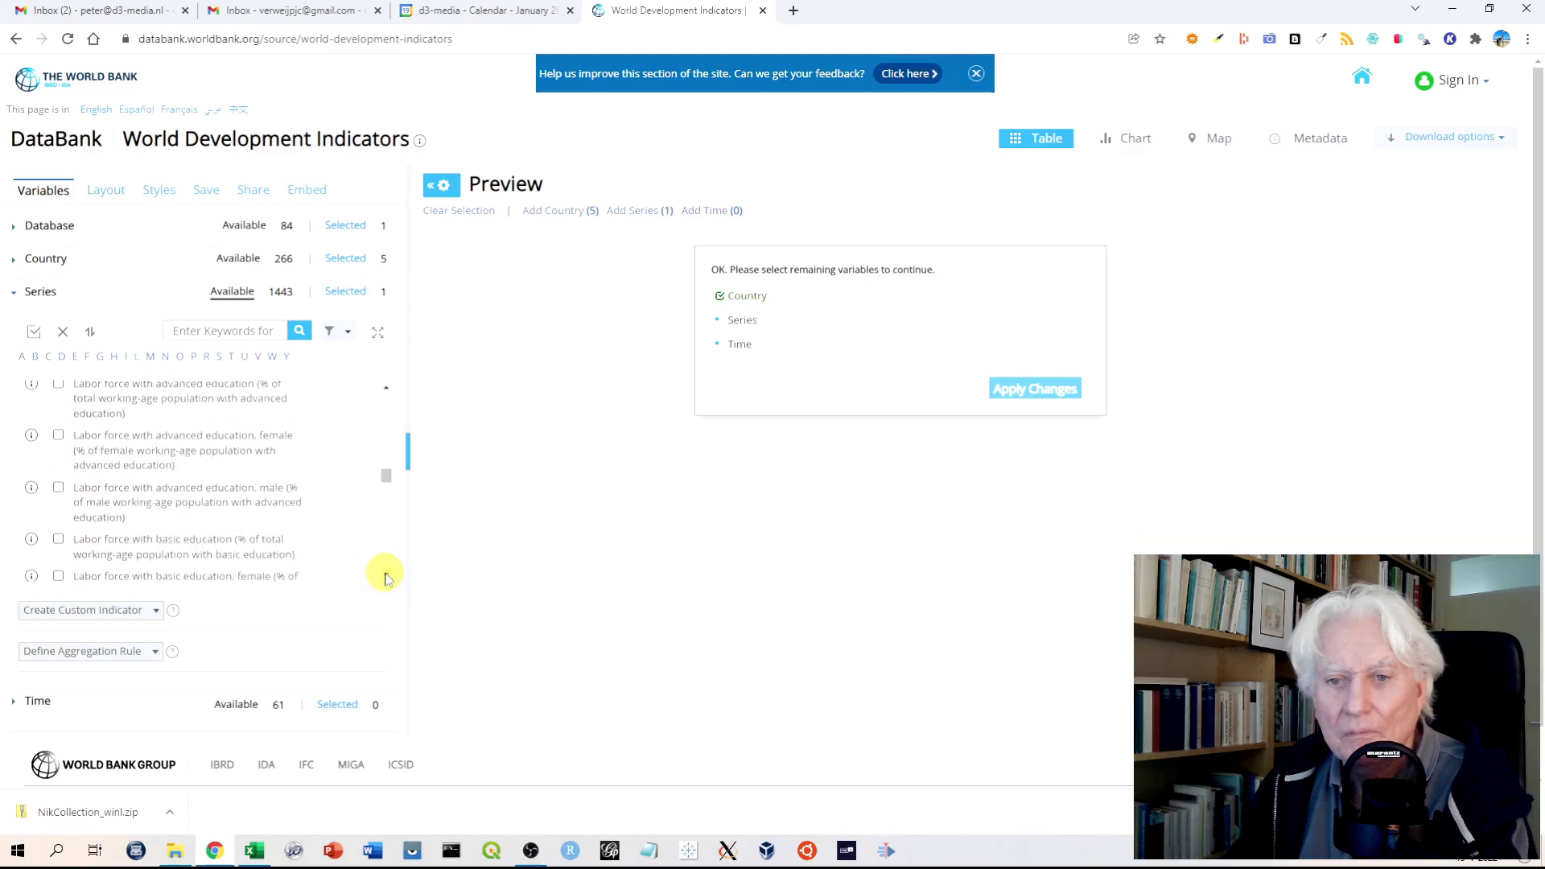
{"action": "left_click", "coordinate": [386, 575]}
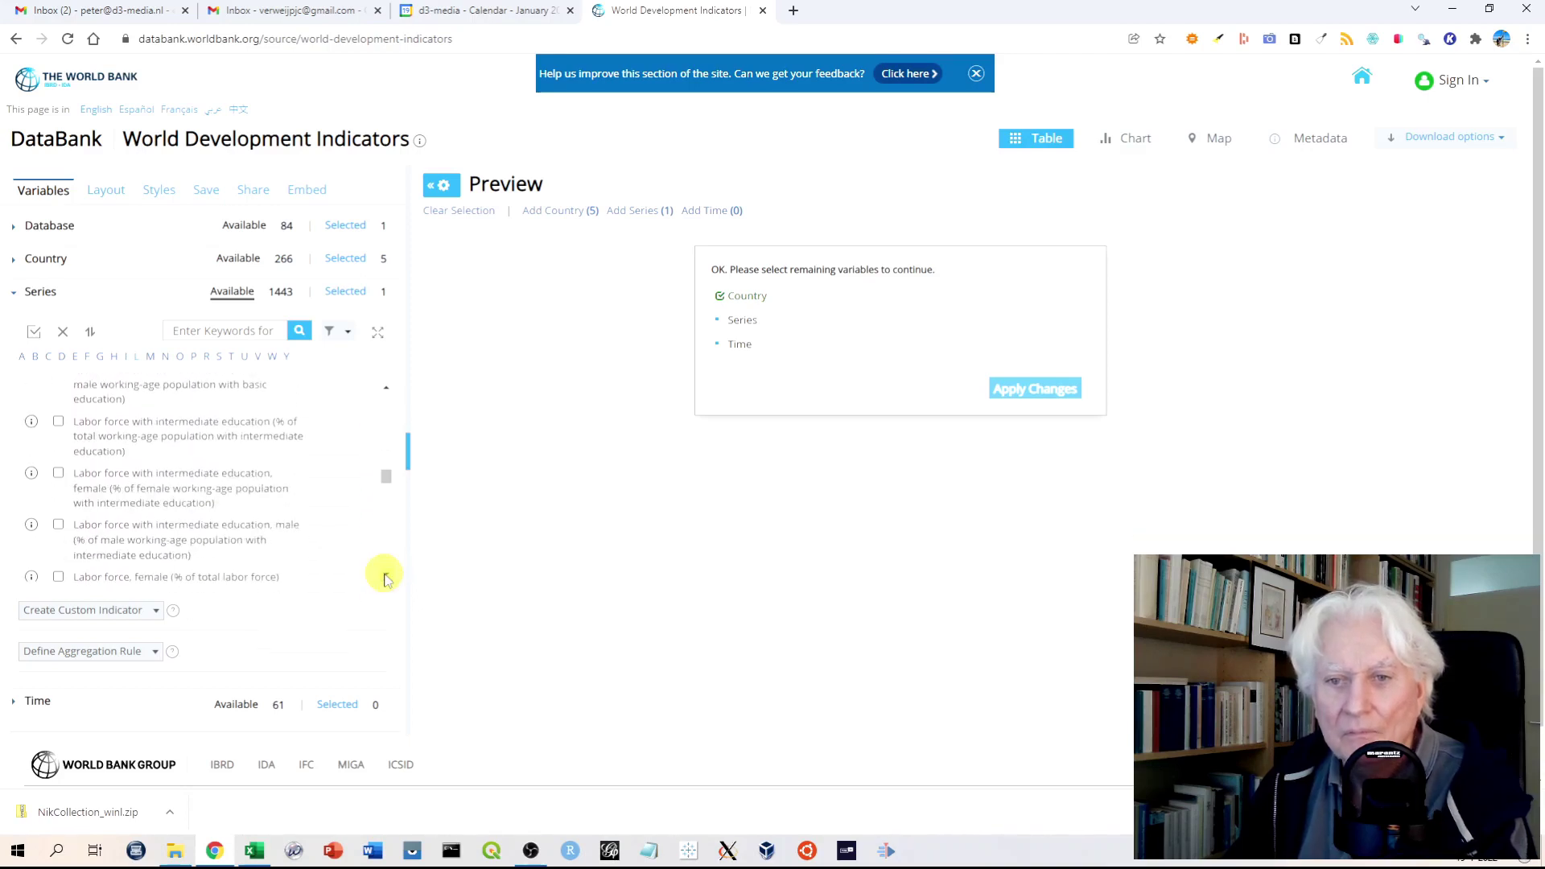
{"action": "left_click", "coordinate": [386, 573]}
{"action": "left_click", "coordinate": [386, 573]}
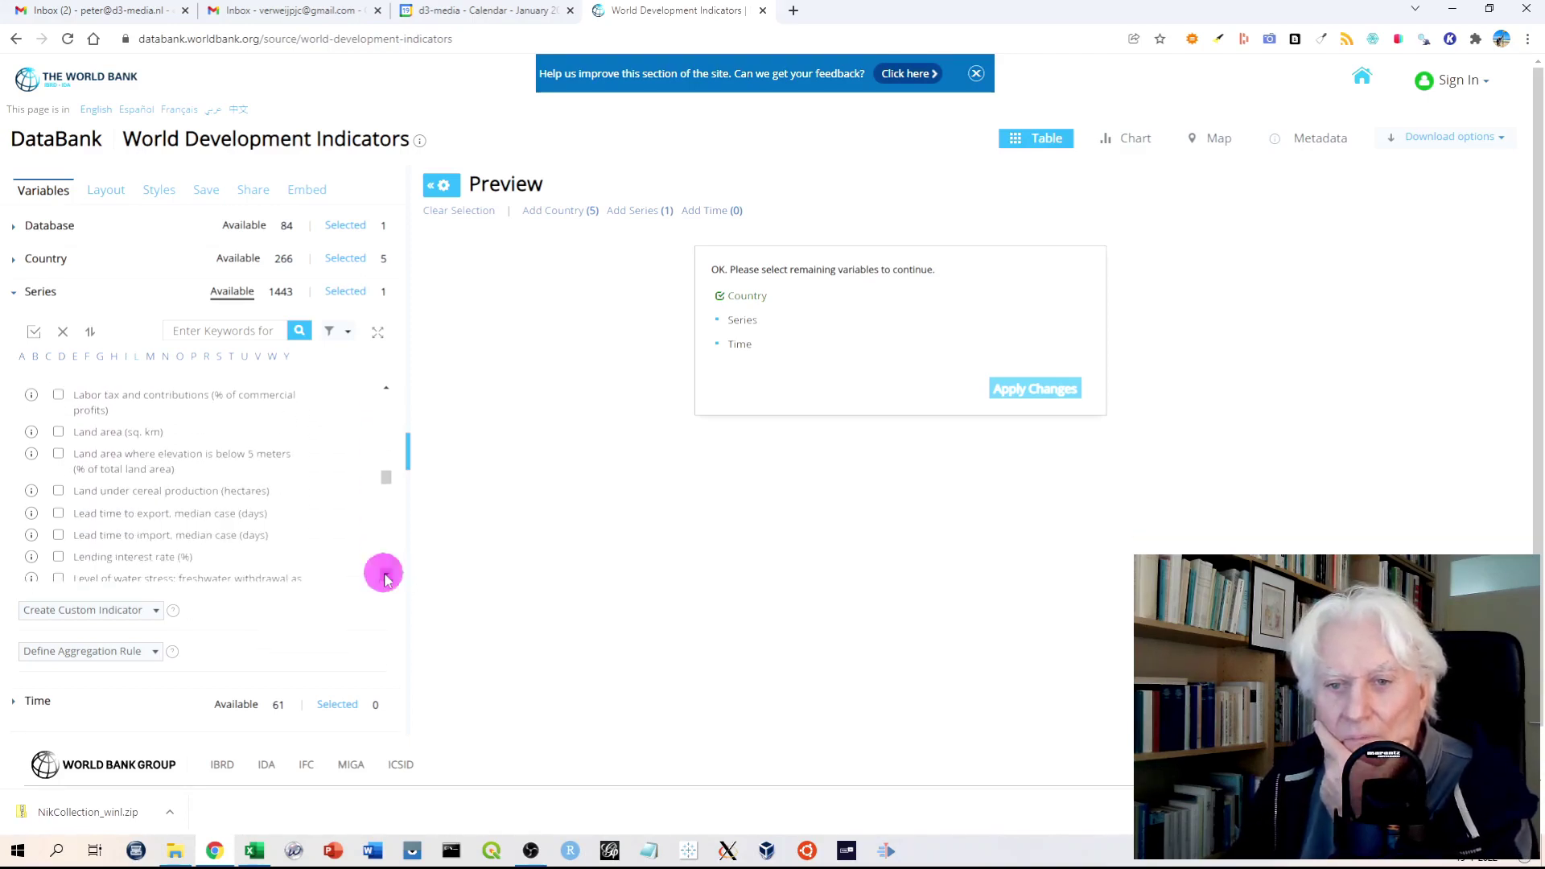
{"action": "left_click", "coordinate": [386, 573]}
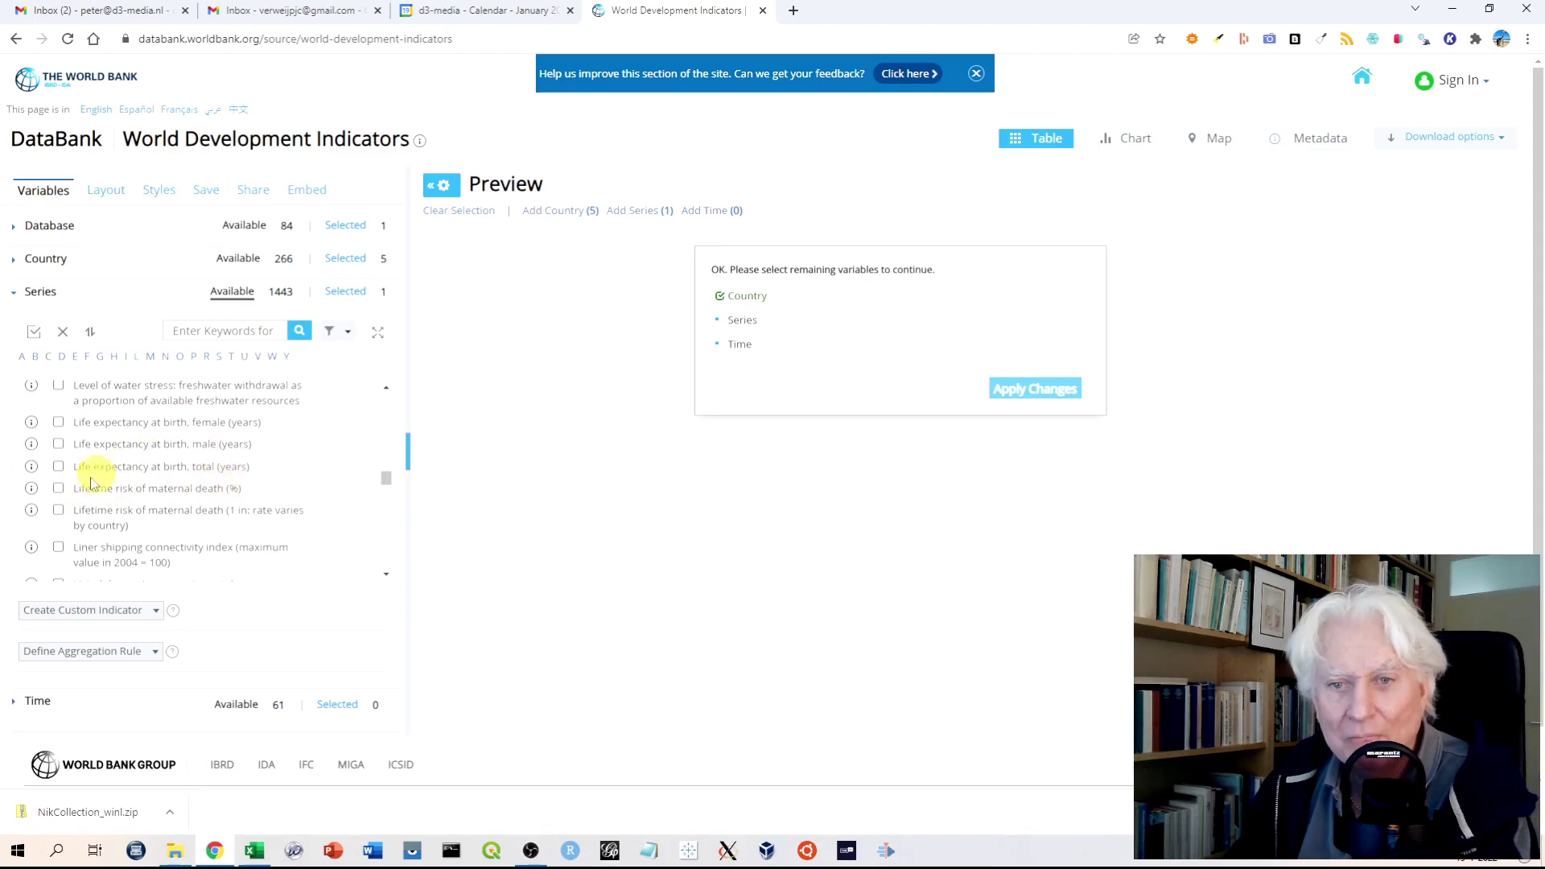
{"action": "left_click", "coordinate": [58, 468]}
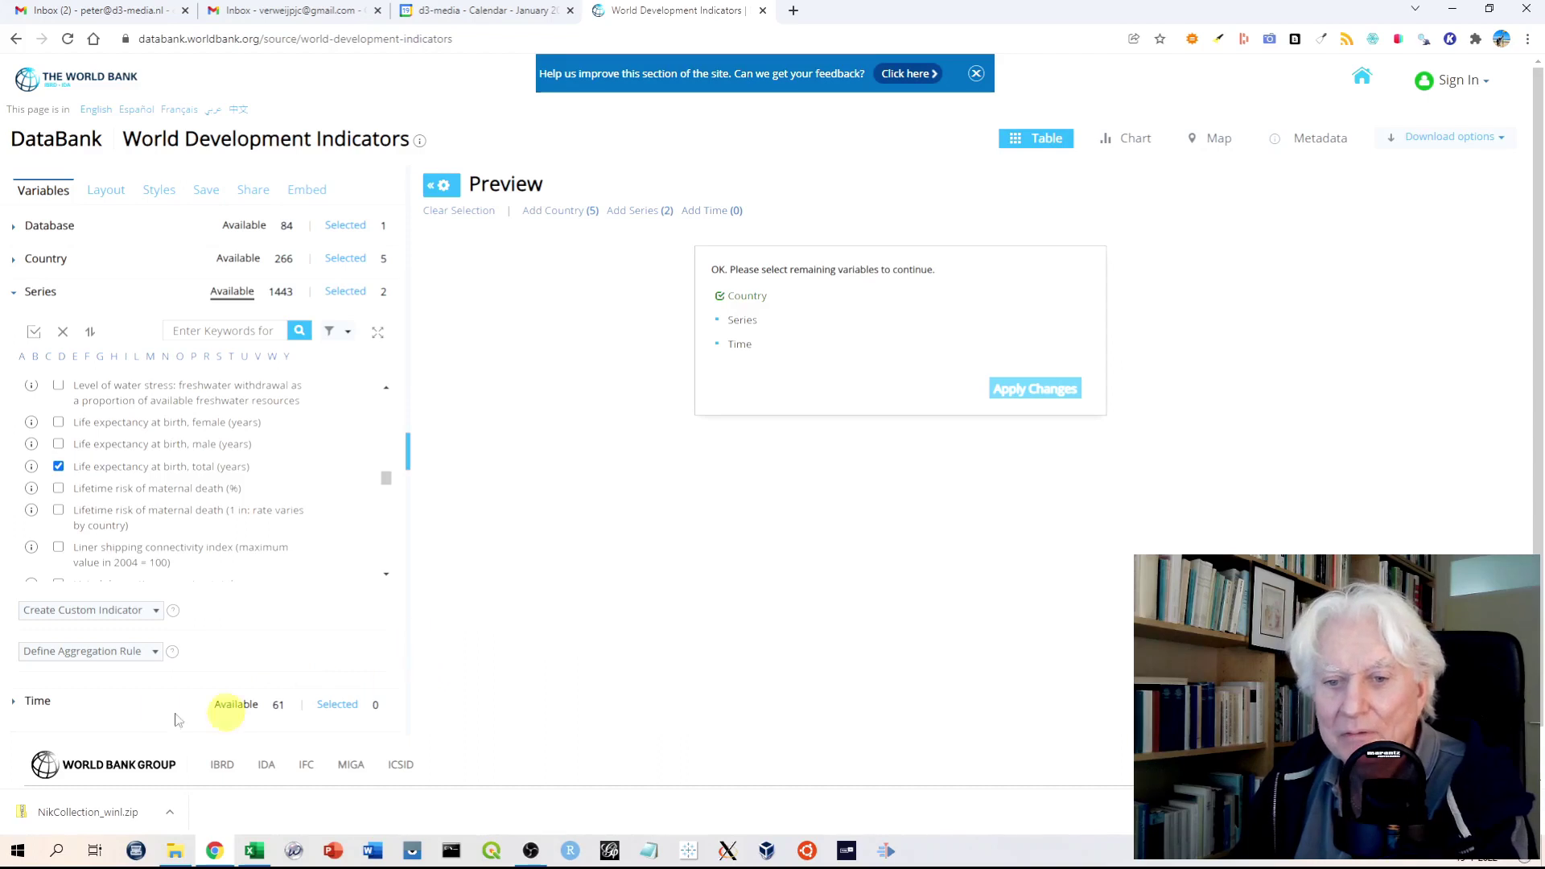
Add the years 1990, 1995, 2000, 2005, 2010, 2015 and 2019 to the report's time selection
{"action": "left_click", "coordinate": [38, 702]}
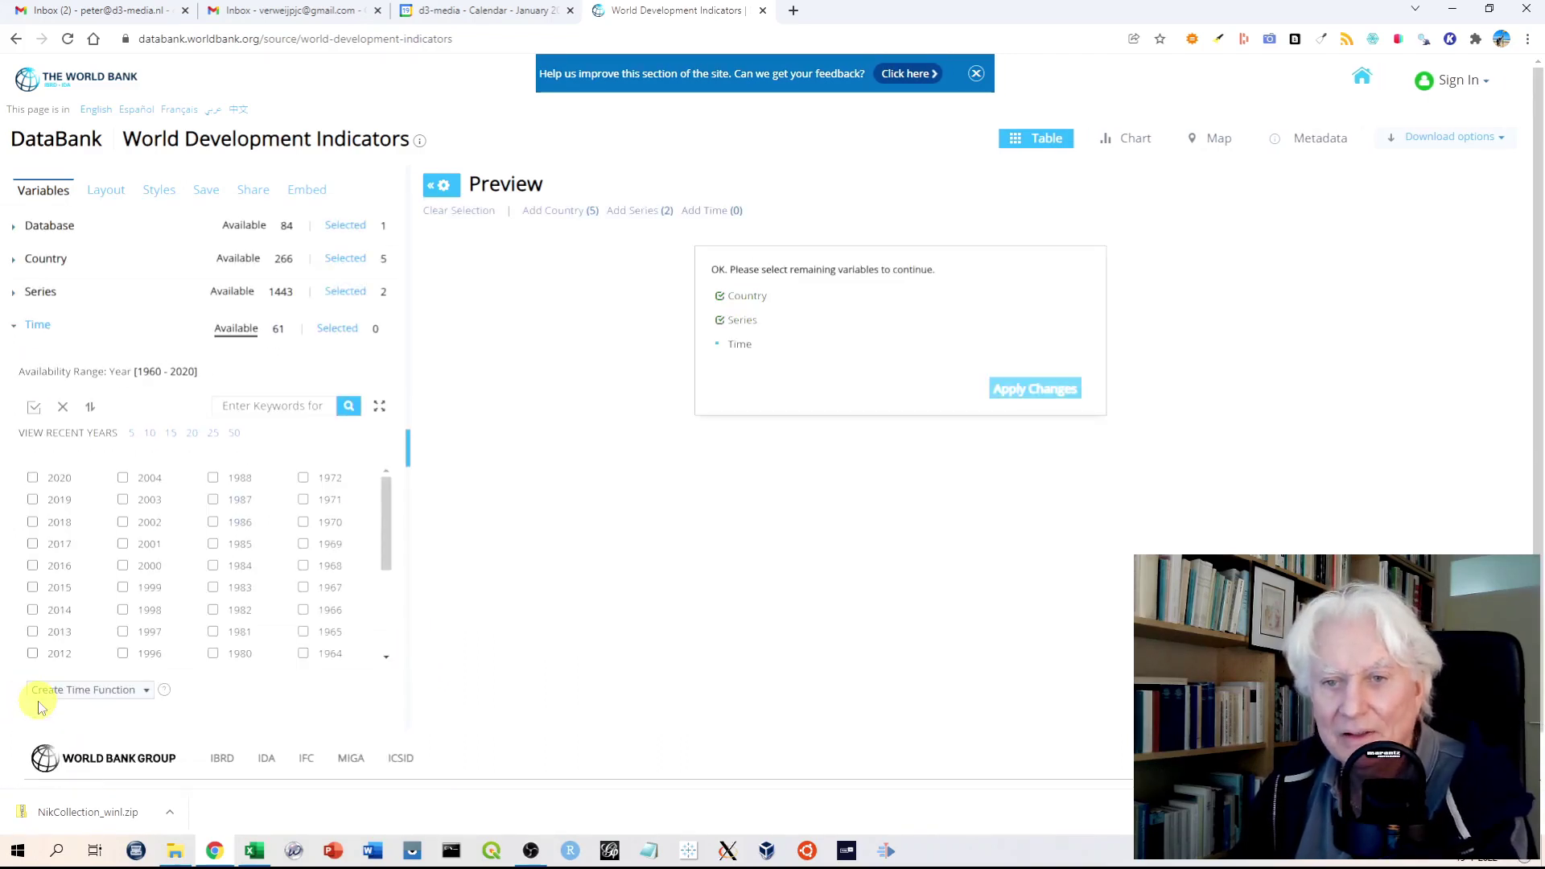
{"action": "left_click_drag", "start_coordinate": [389, 528], "coordinate": [386, 604]}
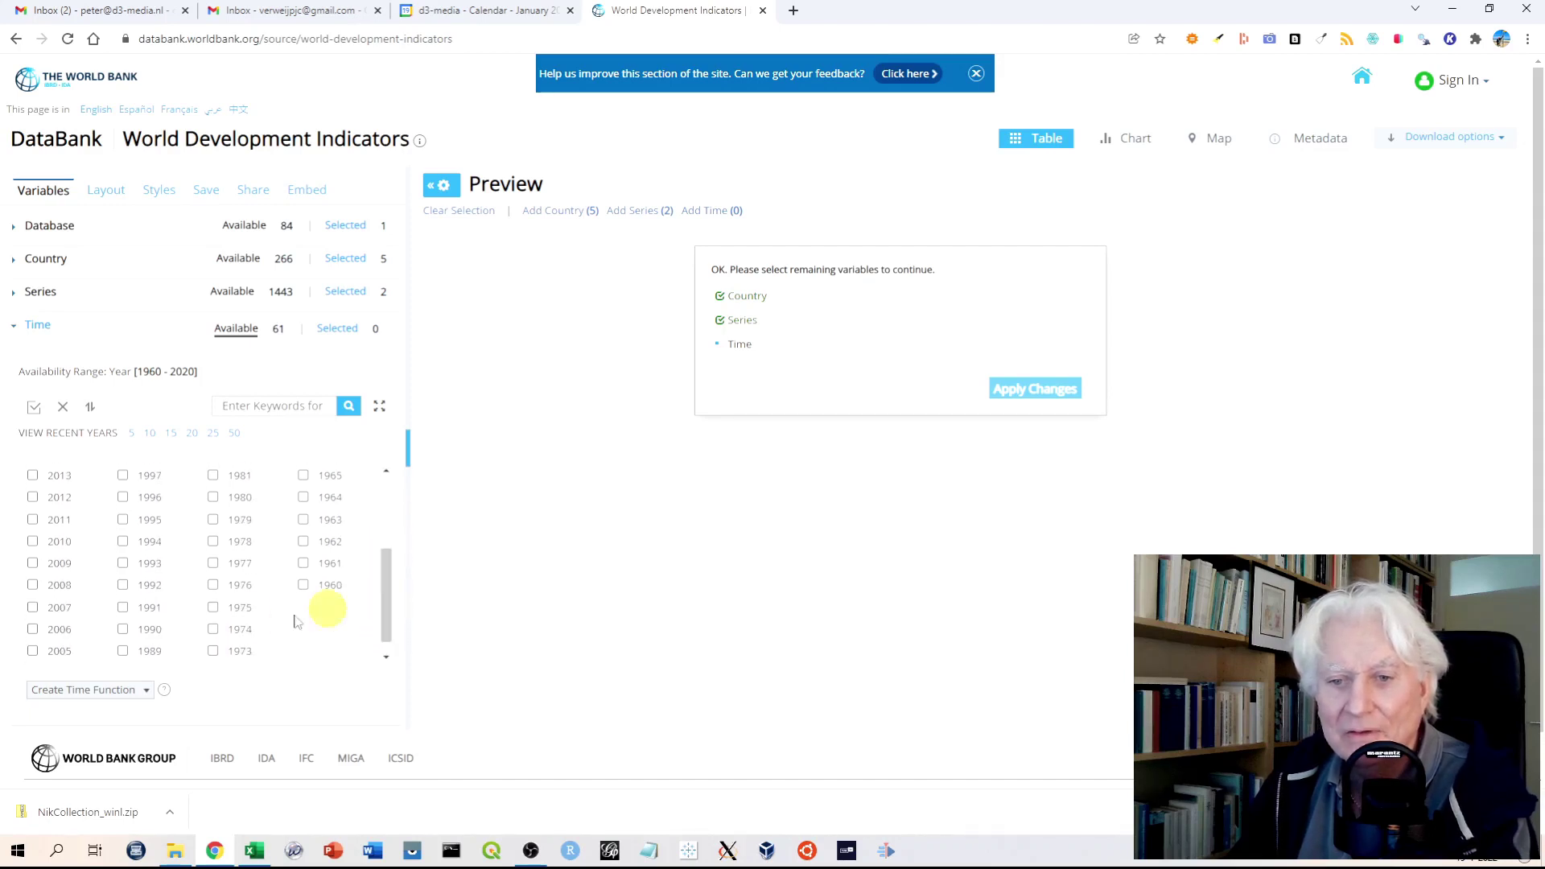
{"action": "left_click", "coordinate": [123, 632]}
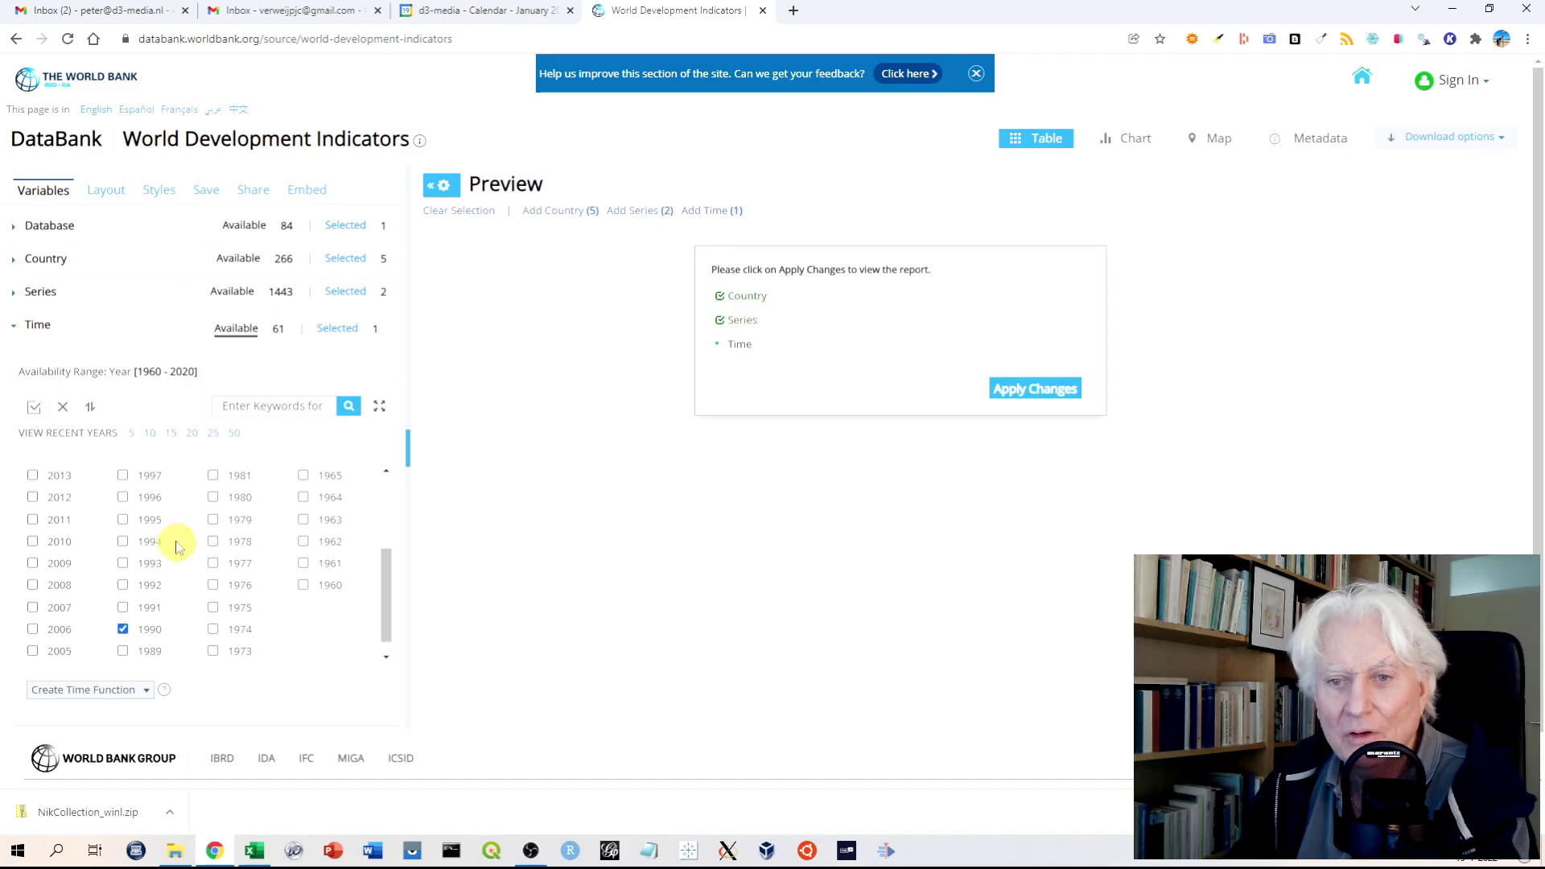
{"action": "left_click", "coordinate": [123, 521]}
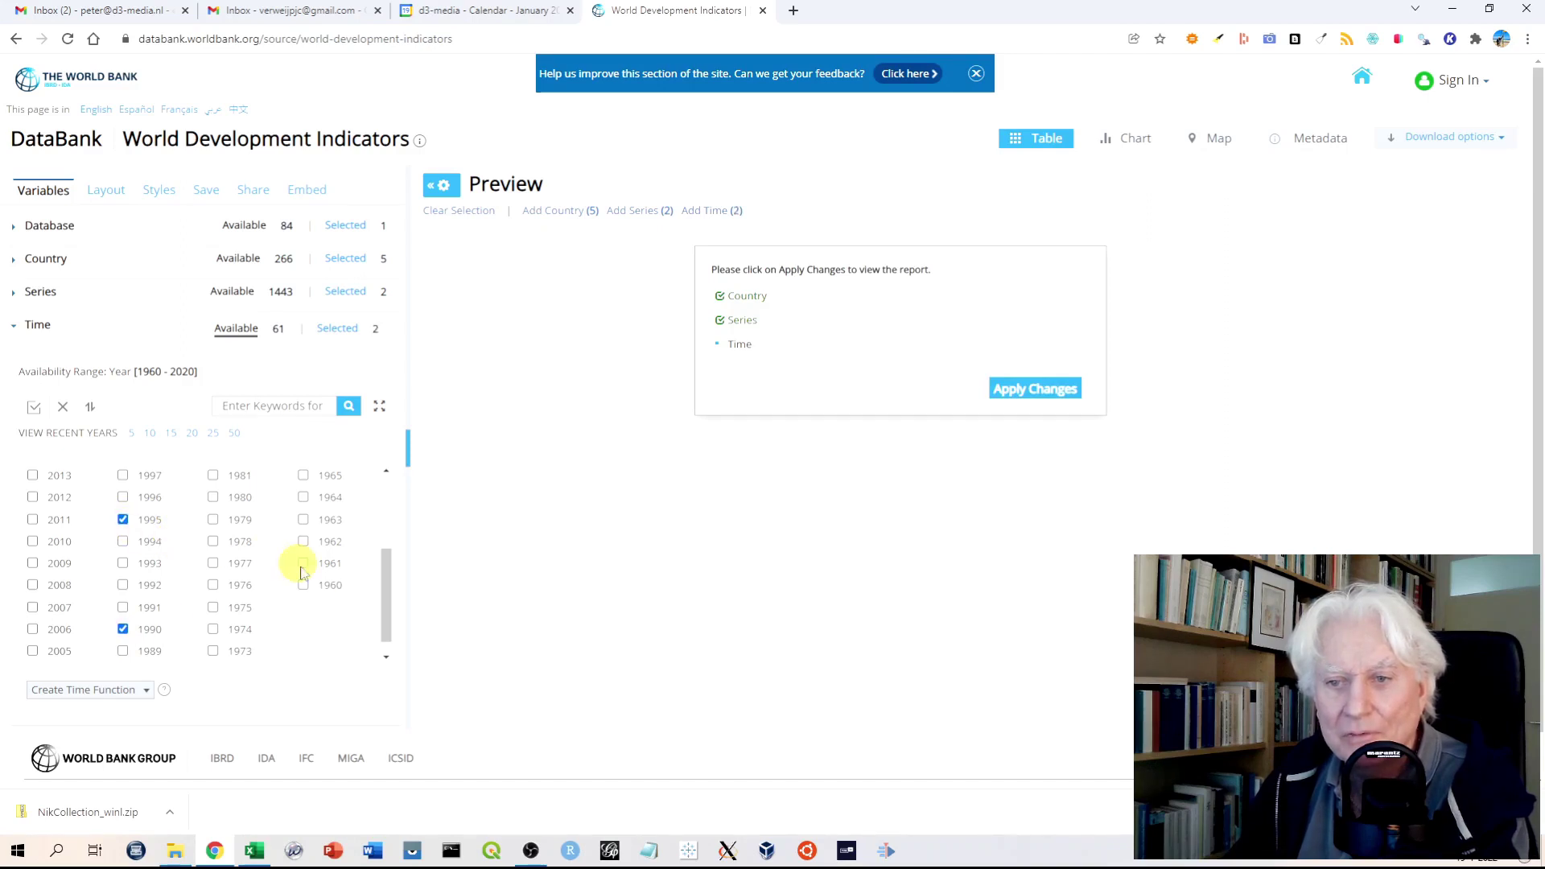
{"action": "left_click_drag", "start_coordinate": [380, 615], "coordinate": [385, 586]}
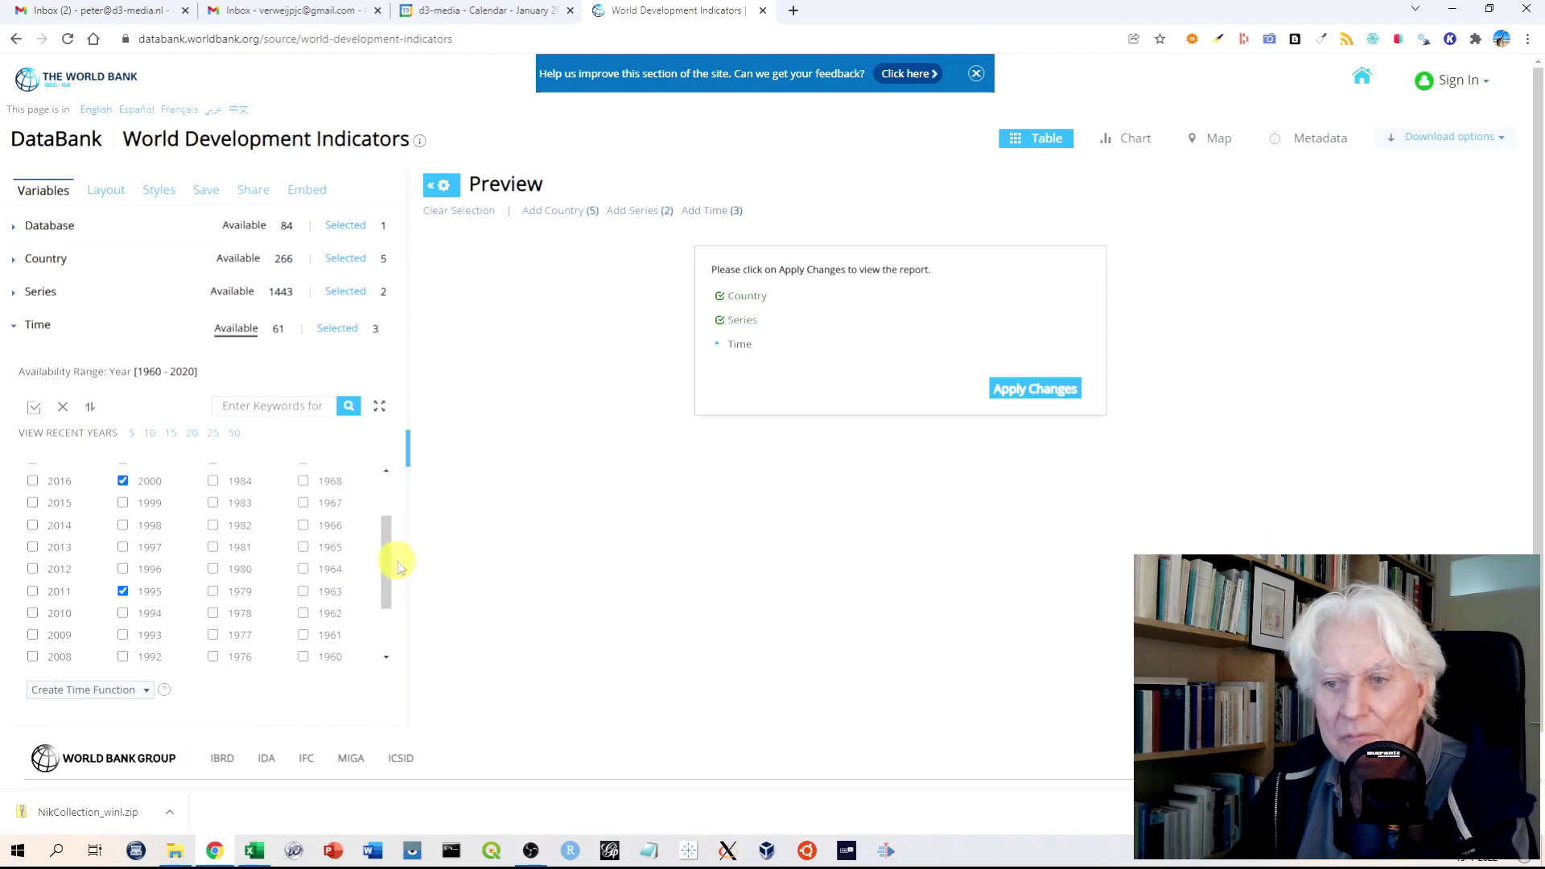
{"action": "left_click_drag", "start_coordinate": [388, 562], "coordinate": [375, 648]}
{"action": "left_click", "coordinate": [34, 635]}
{"action": "left_click", "coordinate": [33, 525]}
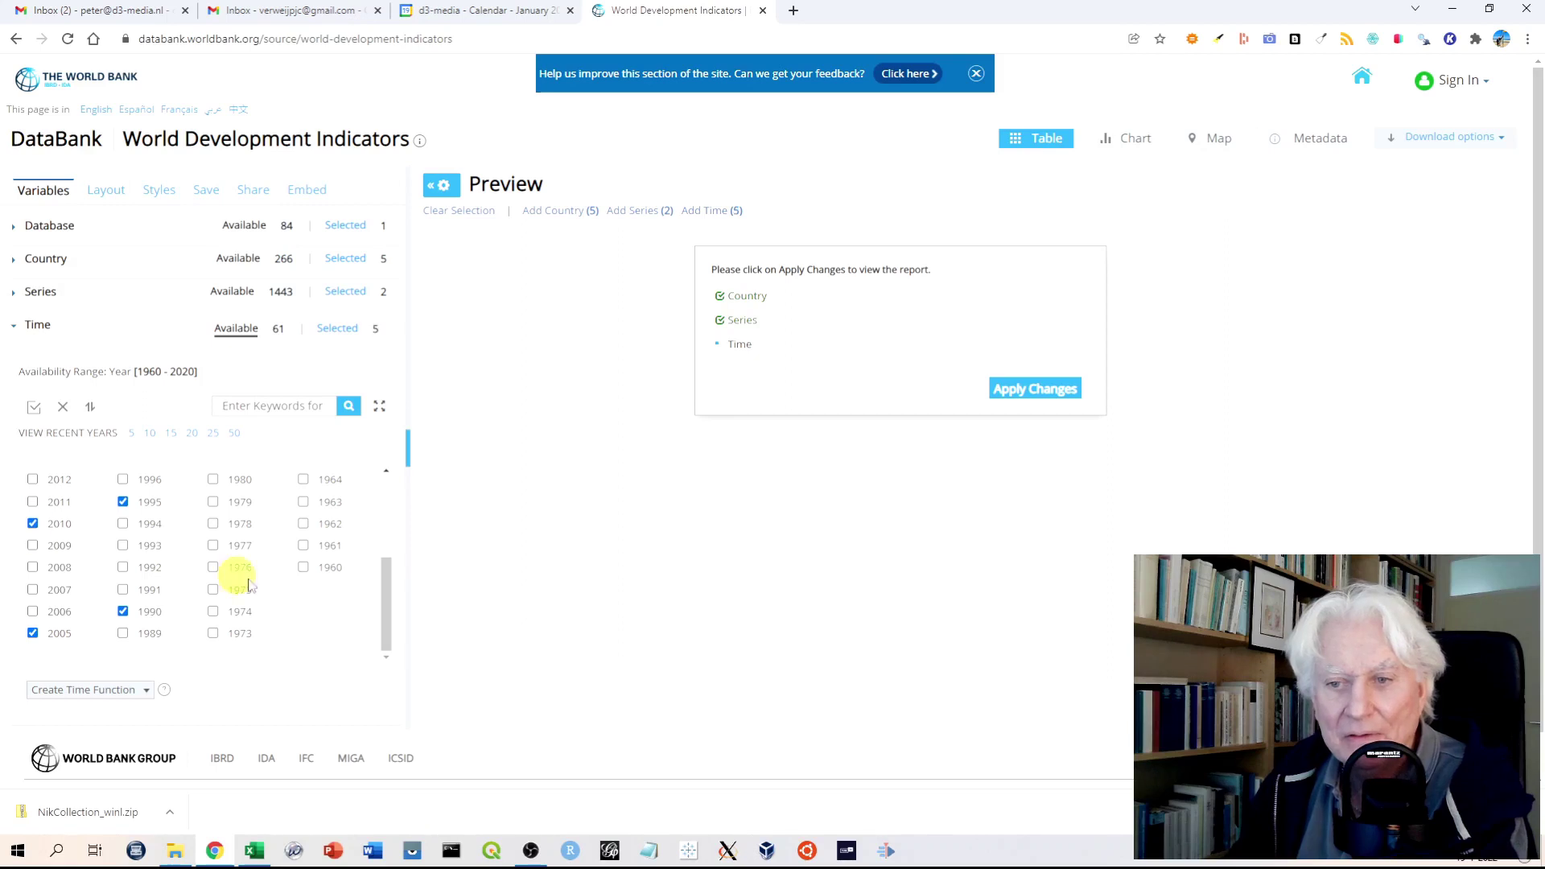
{"action": "left_click_drag", "start_coordinate": [383, 617], "coordinate": [380, 557]}
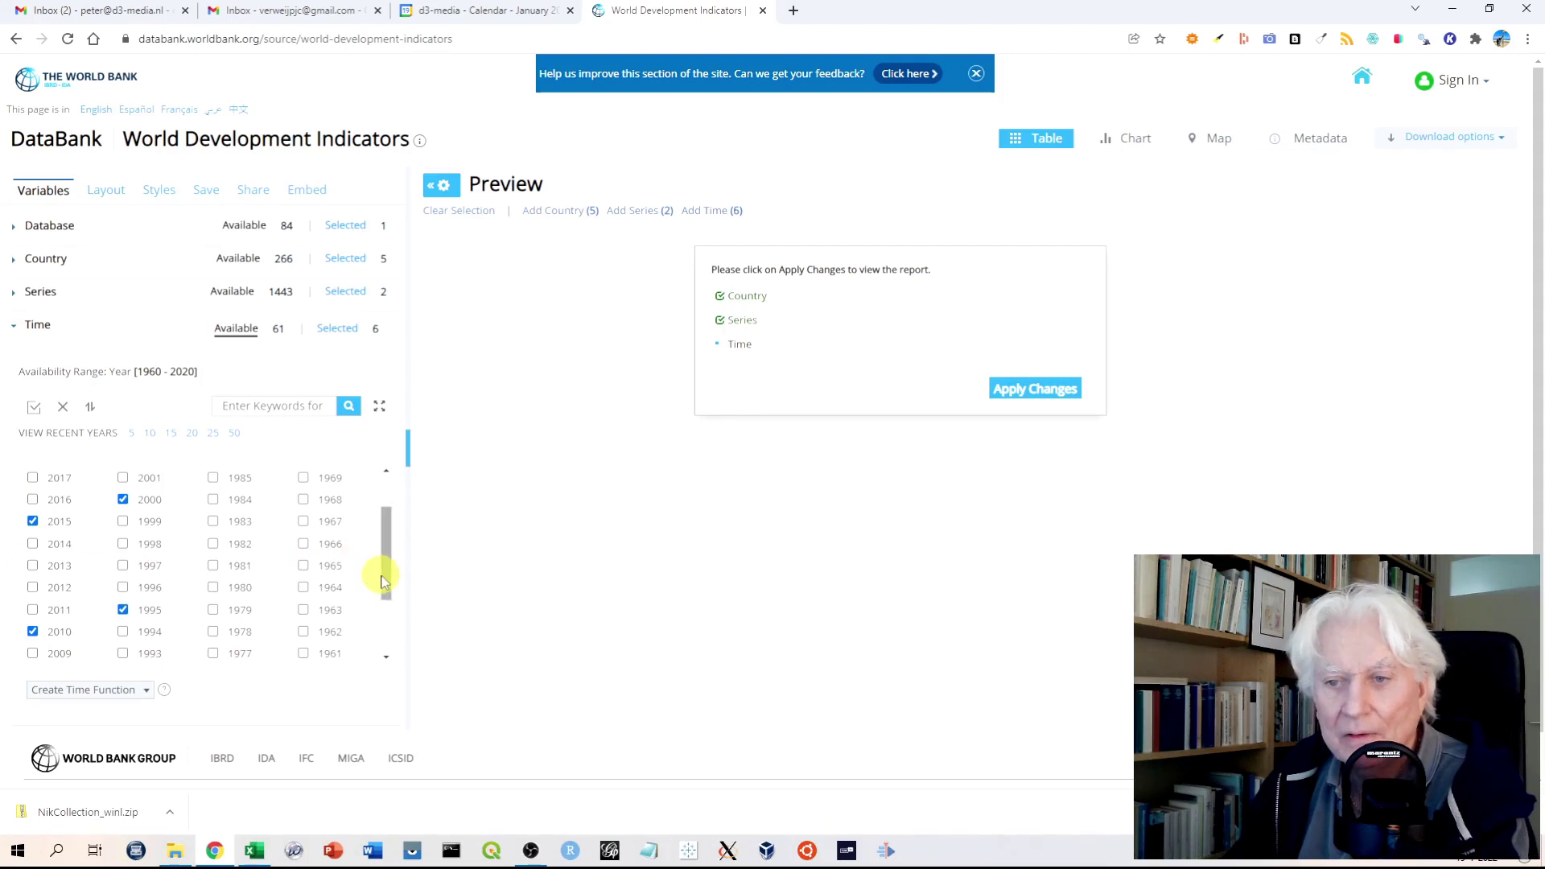
{"action": "left_click_drag", "start_coordinate": [384, 581], "coordinate": [386, 524]}
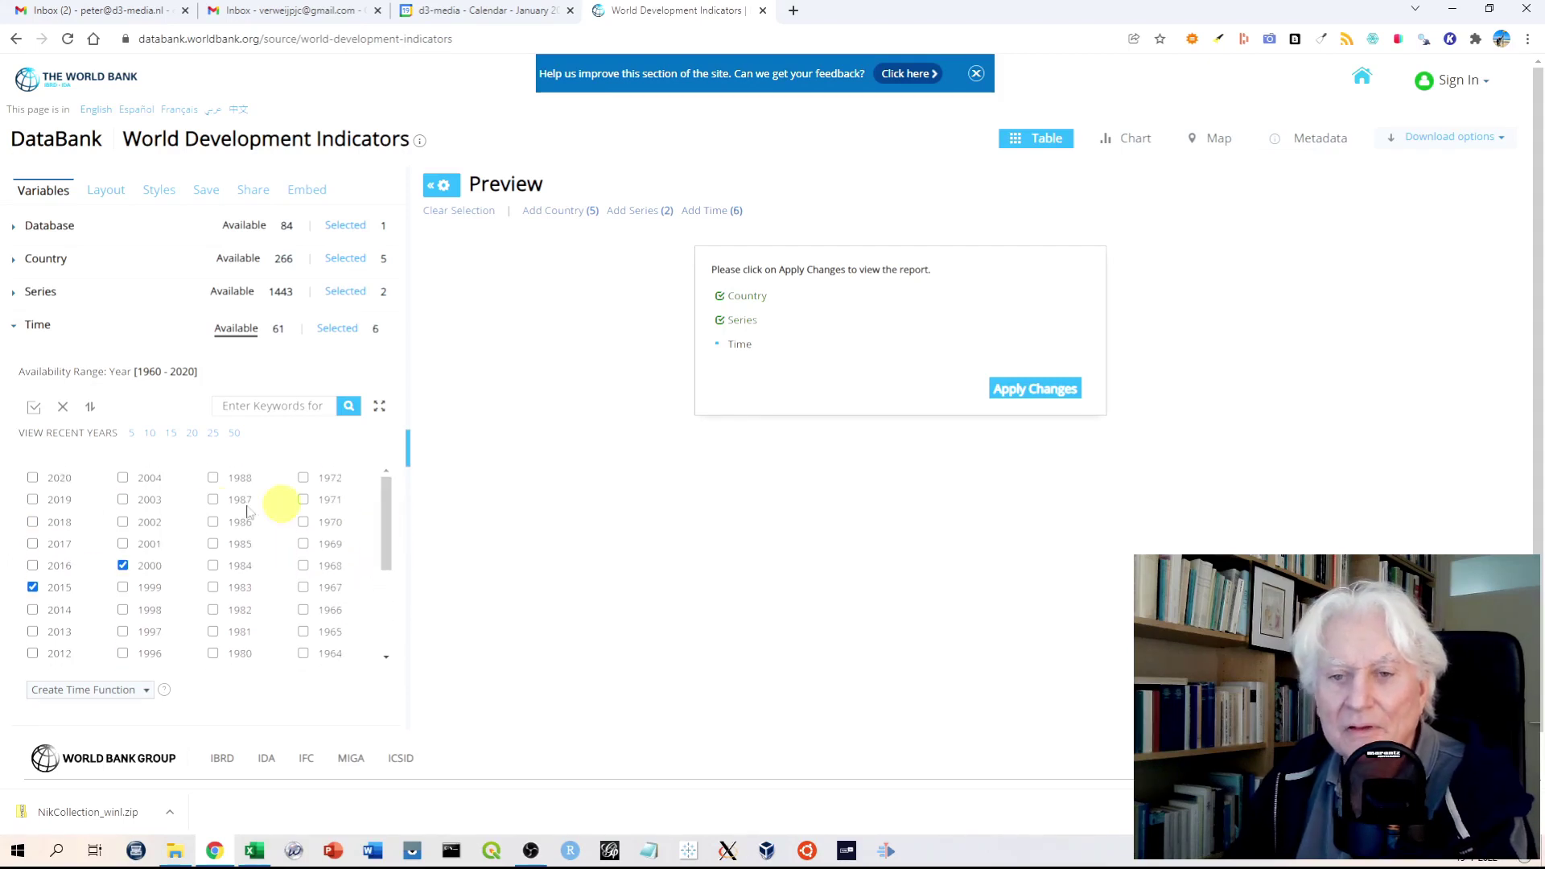
{"action": "left_click", "coordinate": [33, 500]}
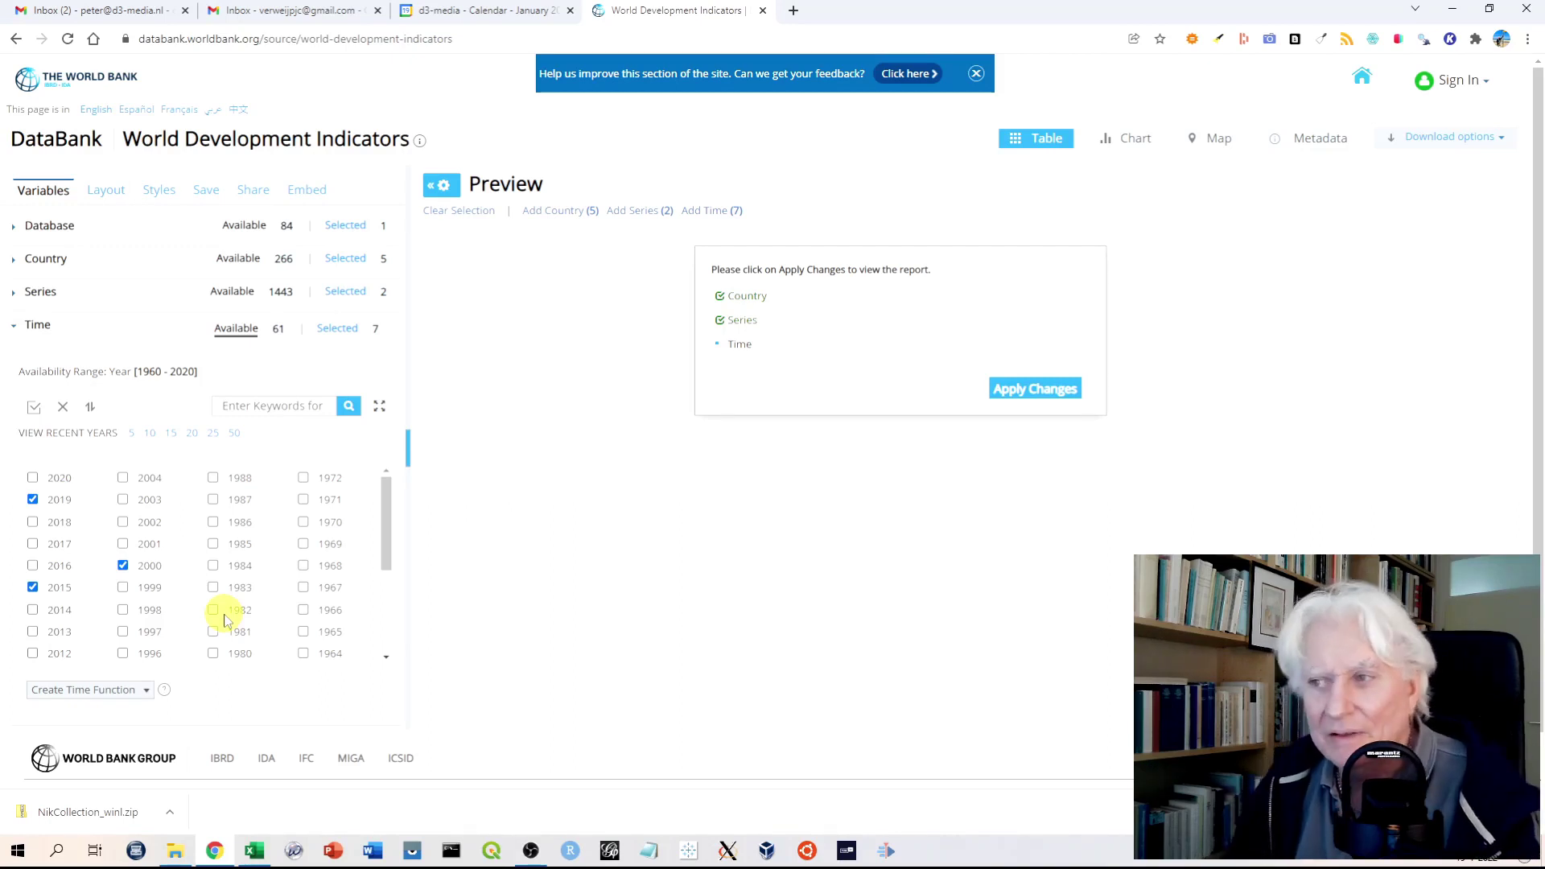
Apply the selected variables to generate the report table and download the data as an Excel file
{"action": "left_click", "coordinate": [1026, 392]}
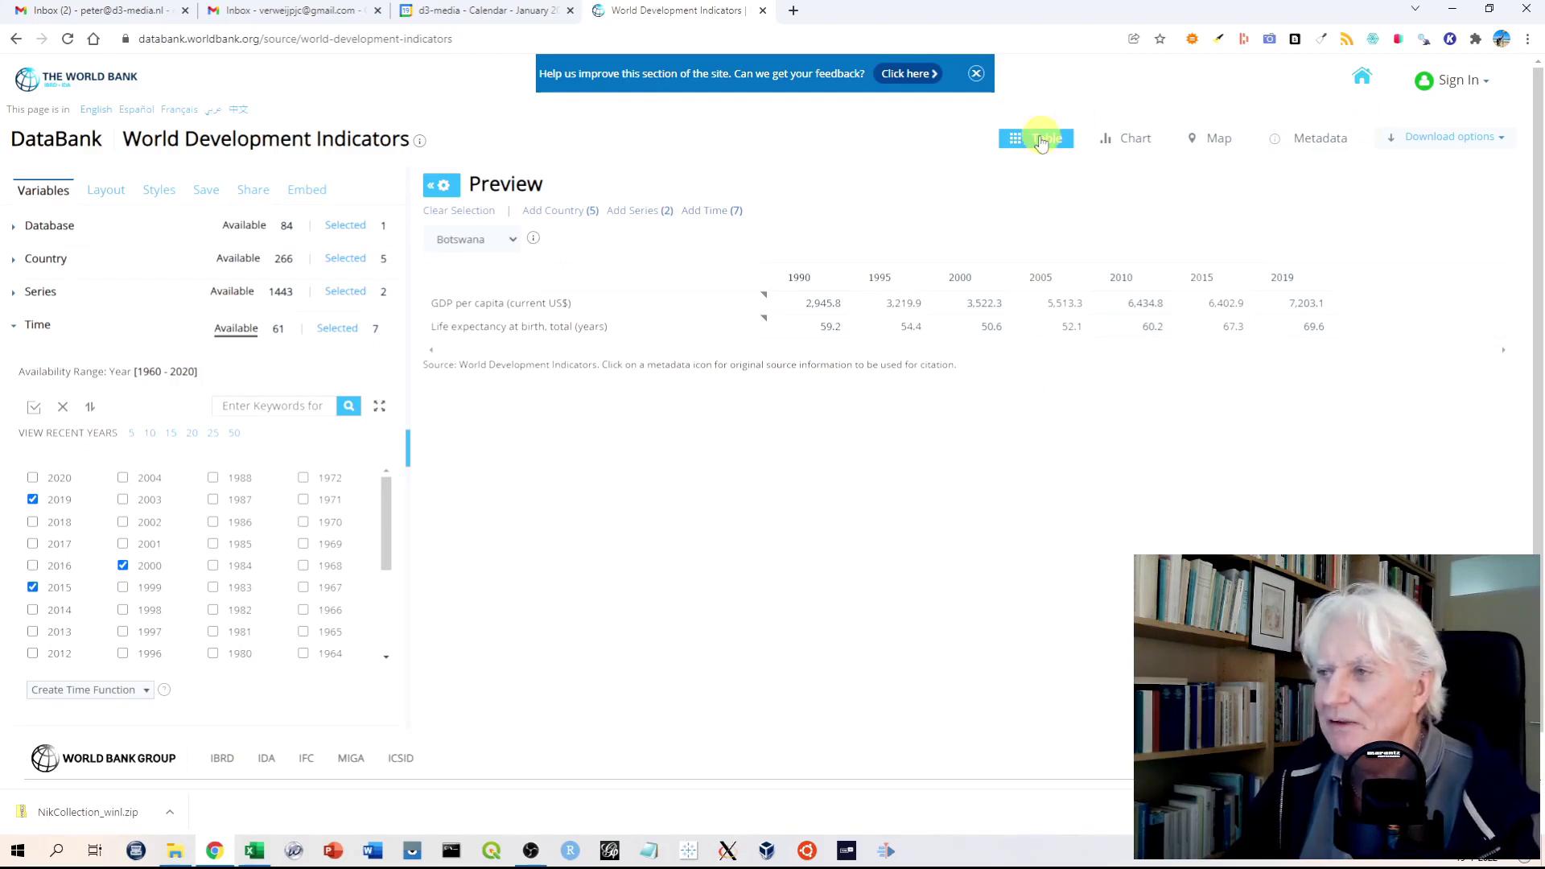
{"action": "left_click", "coordinate": [1392, 139]}
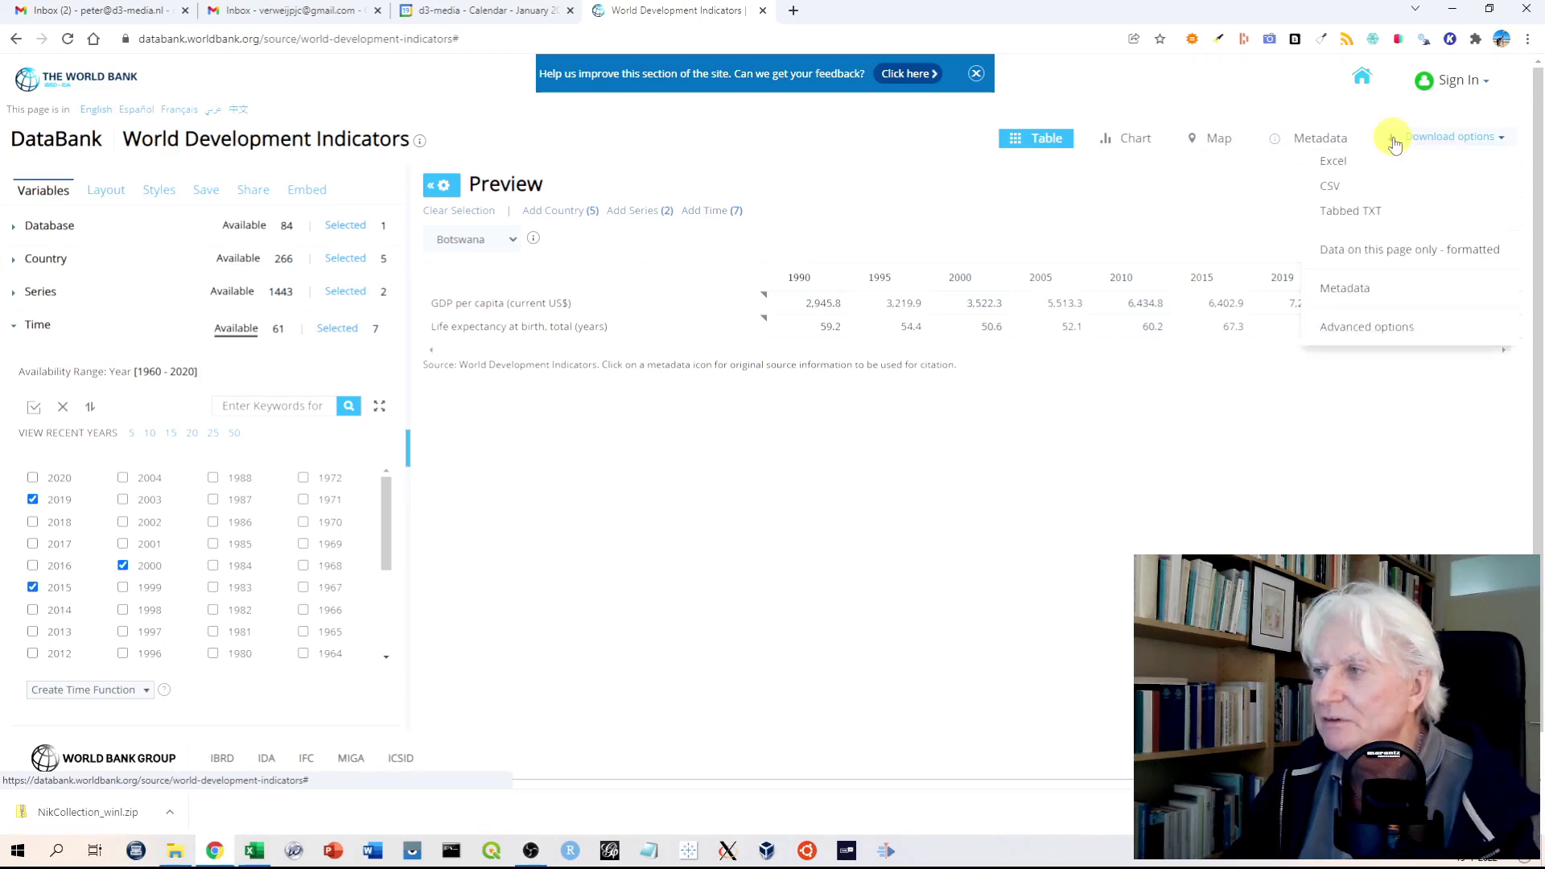
{"action": "left_click", "coordinate": [1332, 164]}
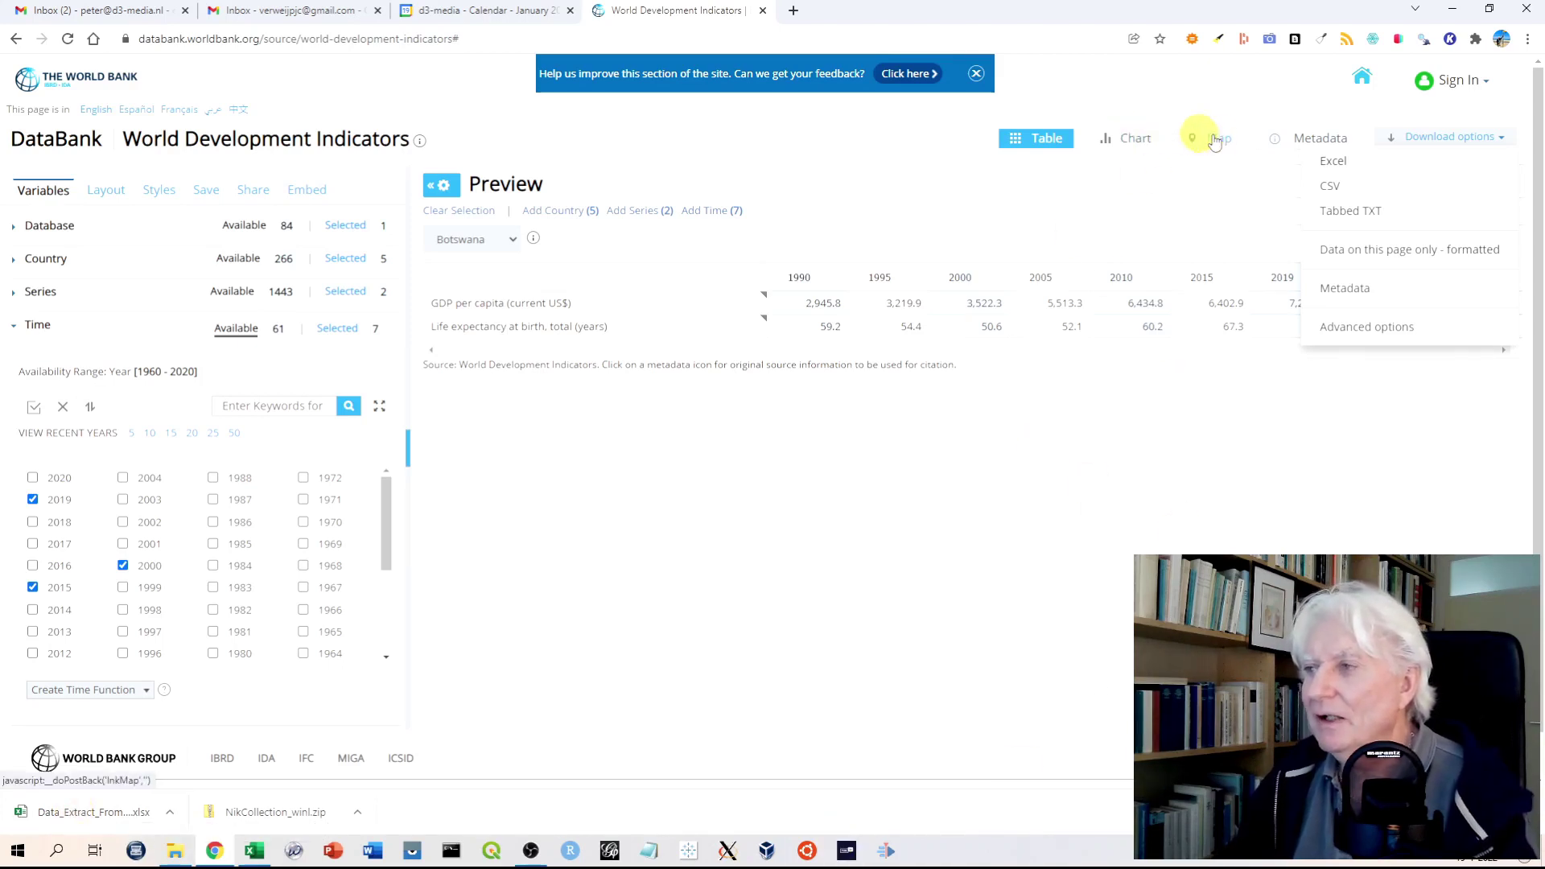
View the report as a chart and as a map, centring the map on southern Africa
{"action": "left_click", "coordinate": [1133, 141]}
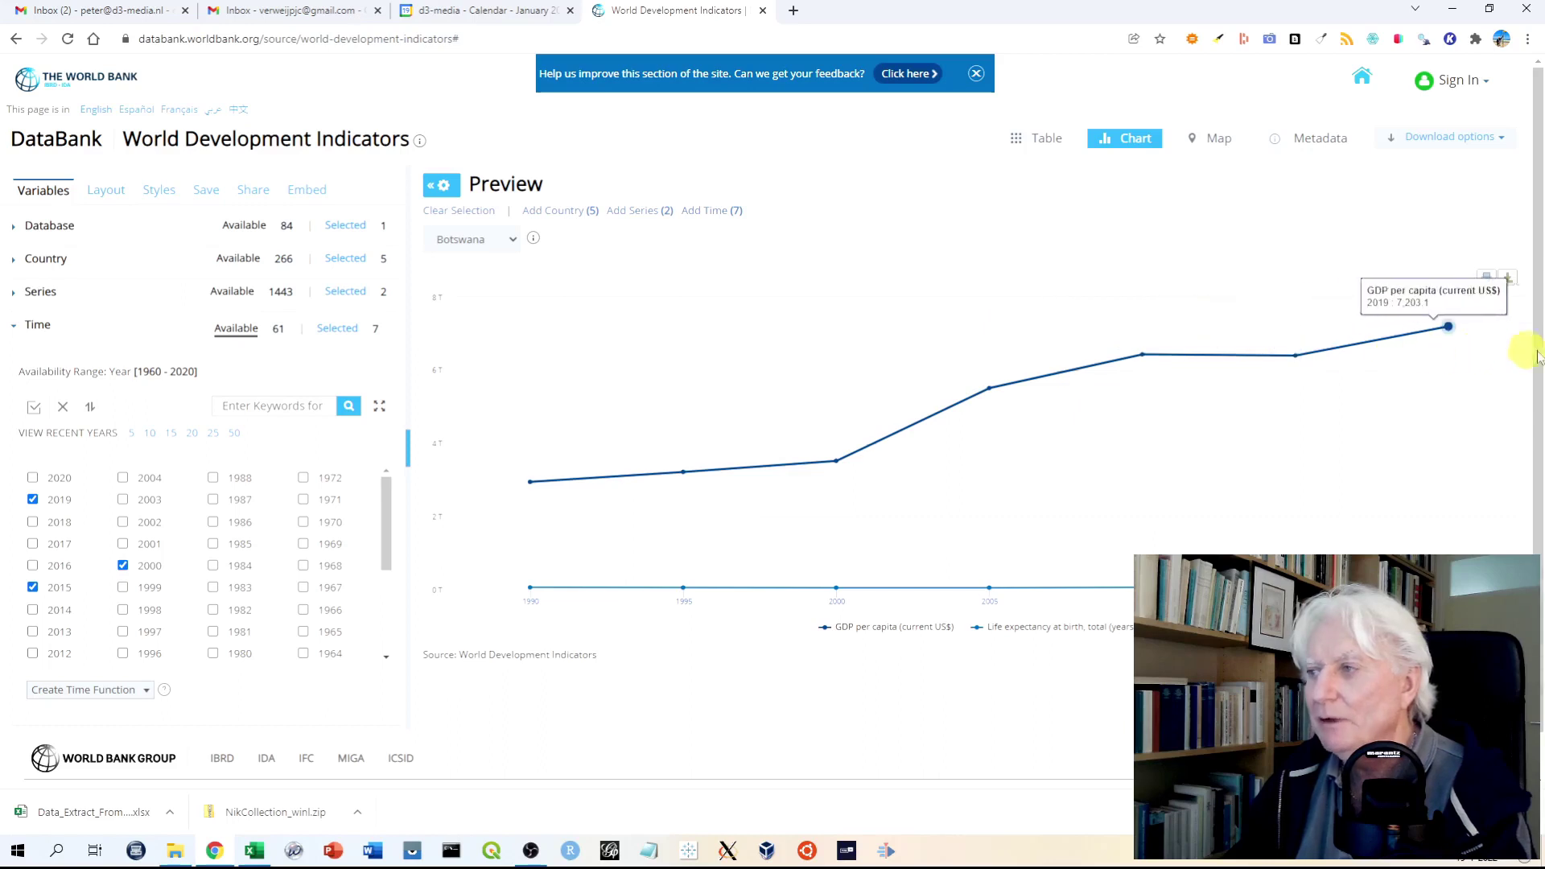
{"action": "left_click", "coordinate": [1219, 140]}
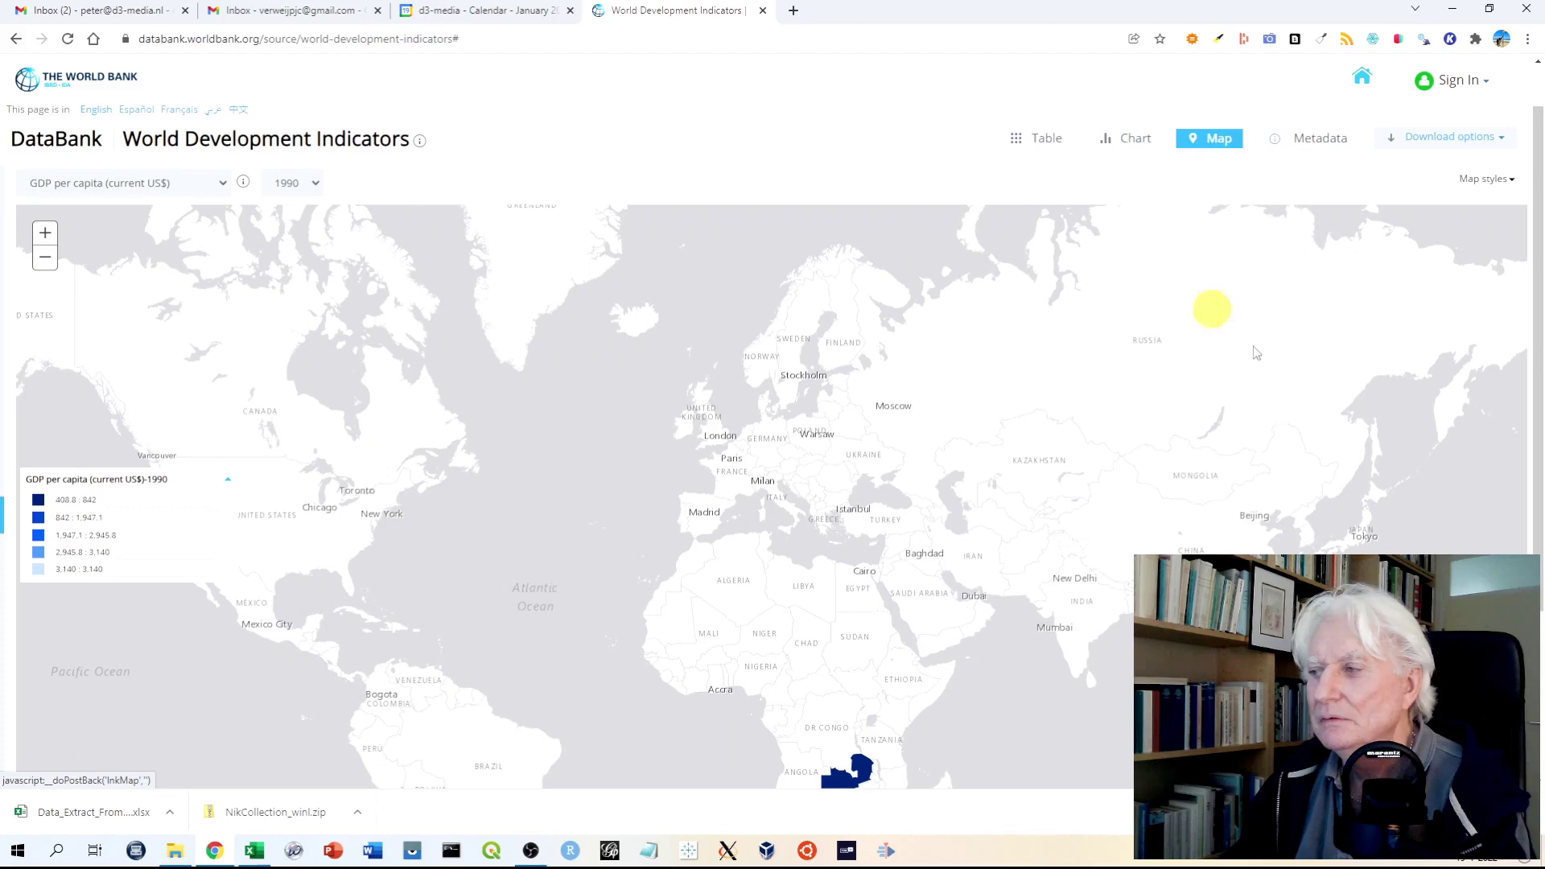
{"action": "left_click_drag", "start_coordinate": [1535, 352], "coordinate": [1527, 545]}
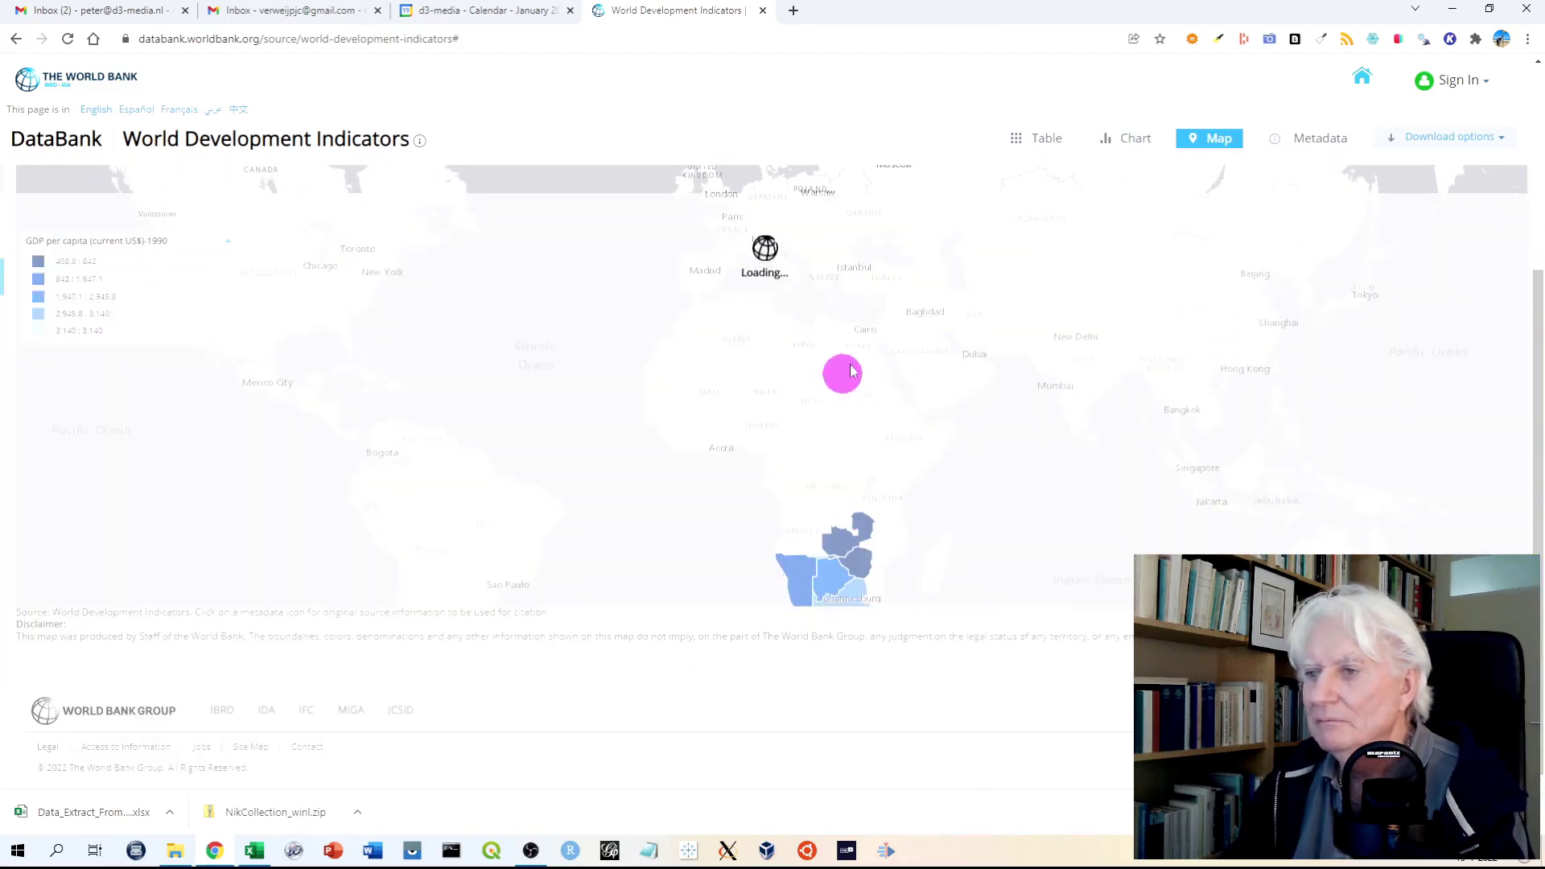
{"action": "left_click_drag", "start_coordinate": [837, 368], "coordinate": [883, 258]}
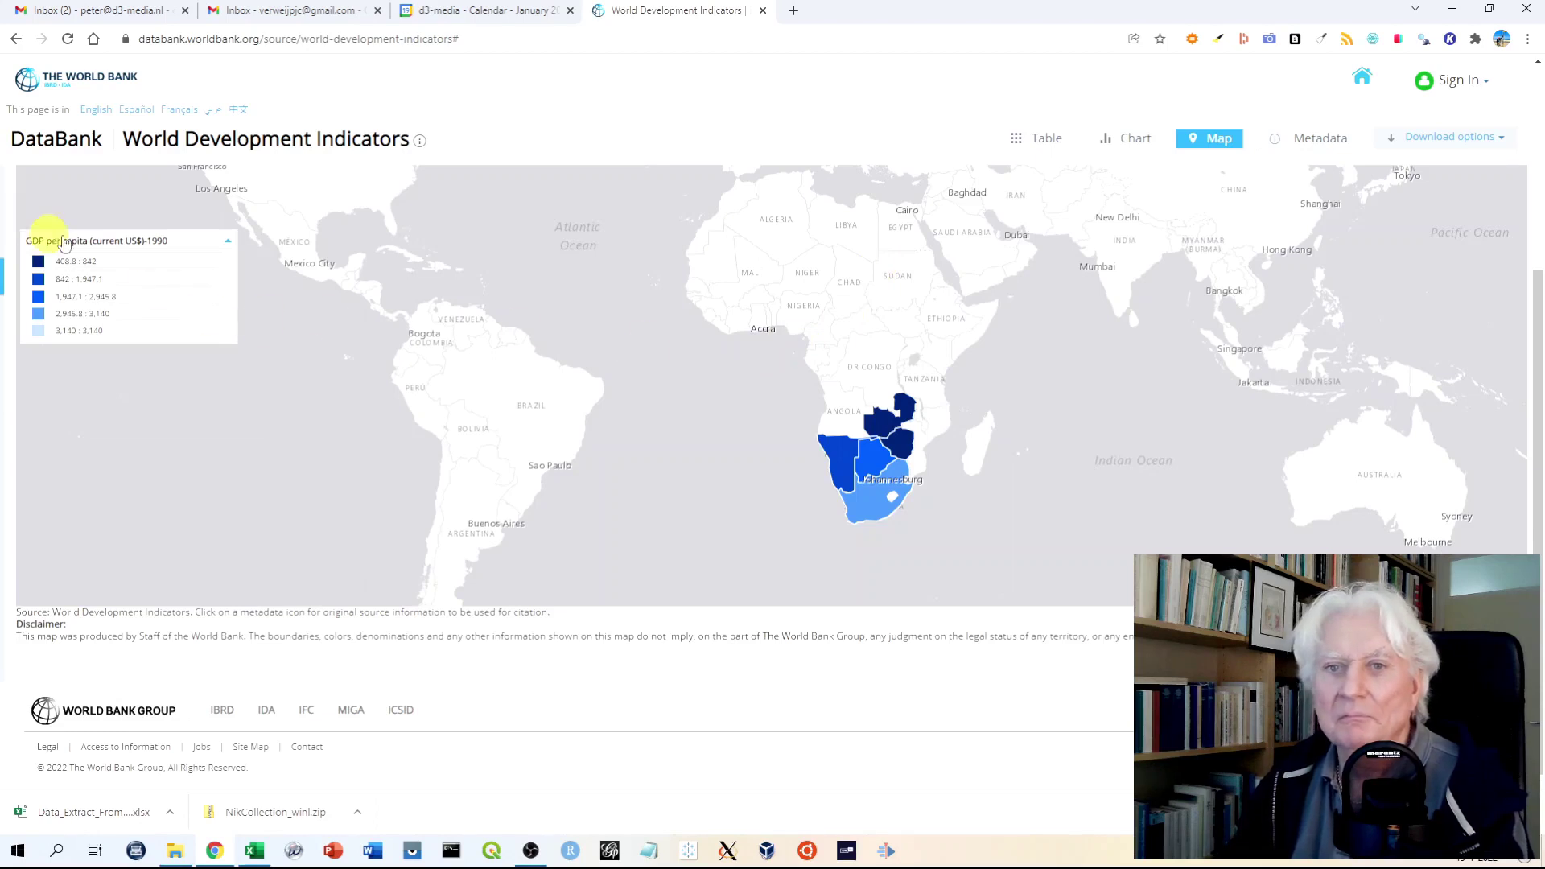